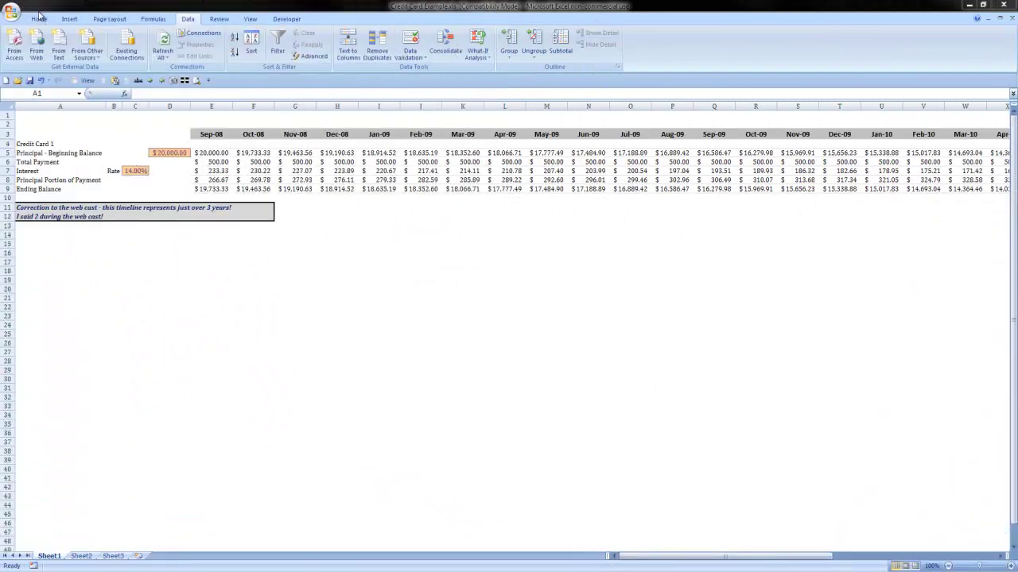
# - Look across the monthly payoff schedule in the Credit Card Example workbook
pyautogui.click(39, 18)
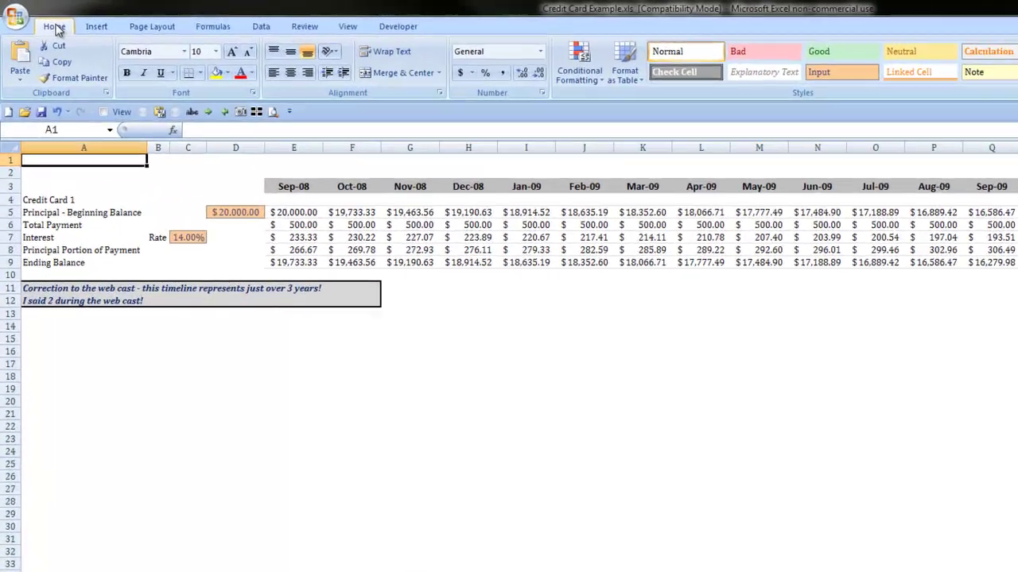
pyautogui.press('Right')
pyautogui.press('Right')
pyautogui.press('Right')
pyautogui.press('Right')
pyautogui.press('Right')
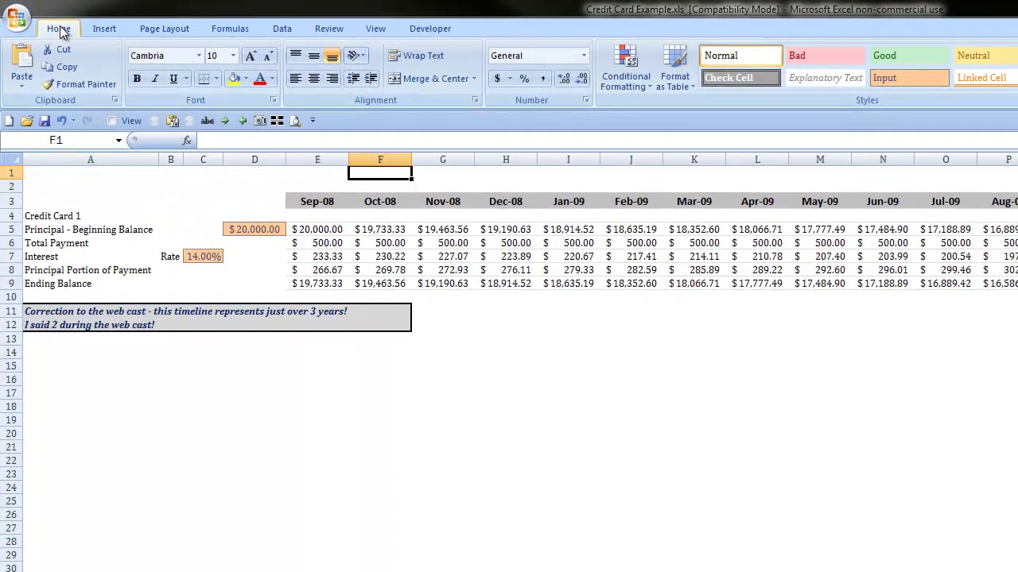
# - Switch to the Credit Card List workbook and look down the lender names in the credit card summary
pyautogui.hotkey('ctrl', 'Tab')
pyautogui.press('Down')
pyautogui.press('Up')
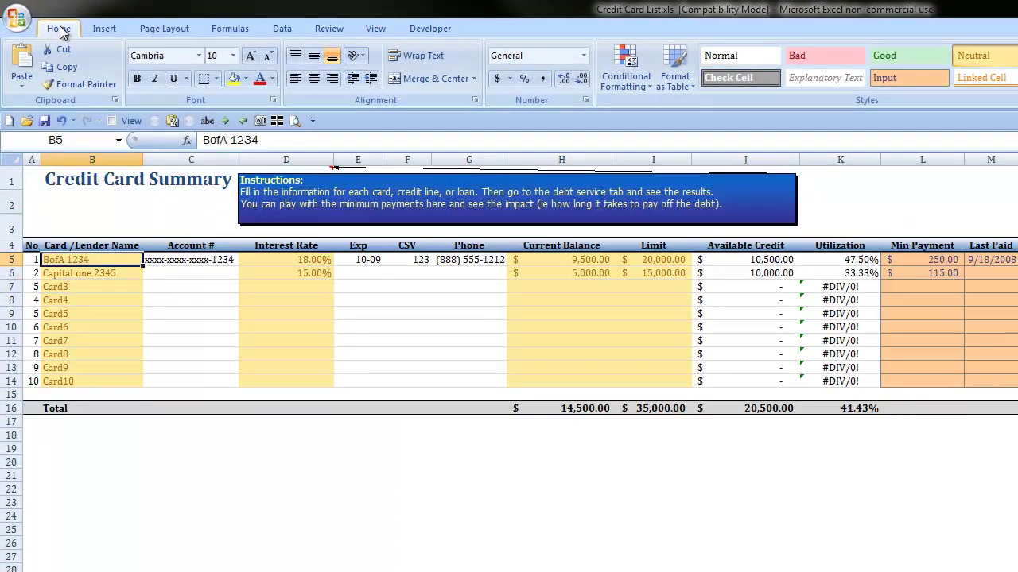
pyautogui.press('Down')
pyautogui.press('Down')
pyautogui.press('Down')
# - Switch to the Inventory Worksheet Master workbook and look across the first item row as far as Total Cost
pyautogui.hotkey('ctrl', 'Tab')
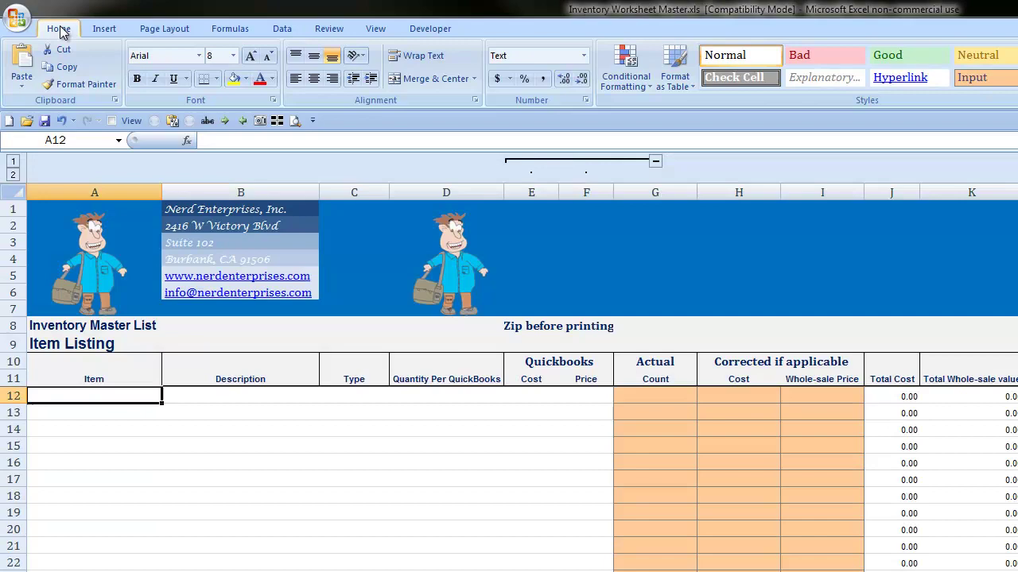
pyautogui.hotkey('ctrl', 'Right')
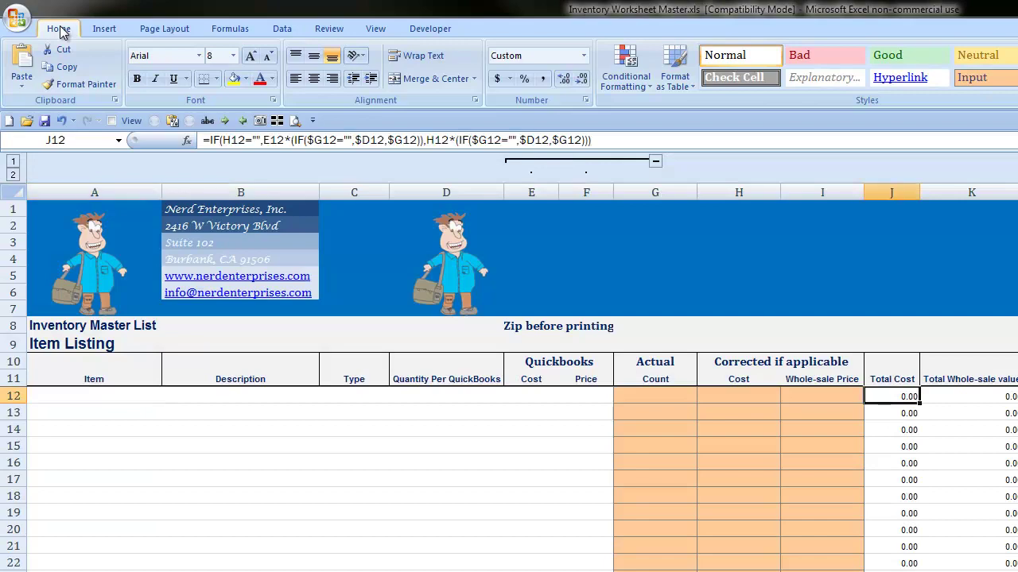
pyautogui.hotkey('ctrl', 'Left')
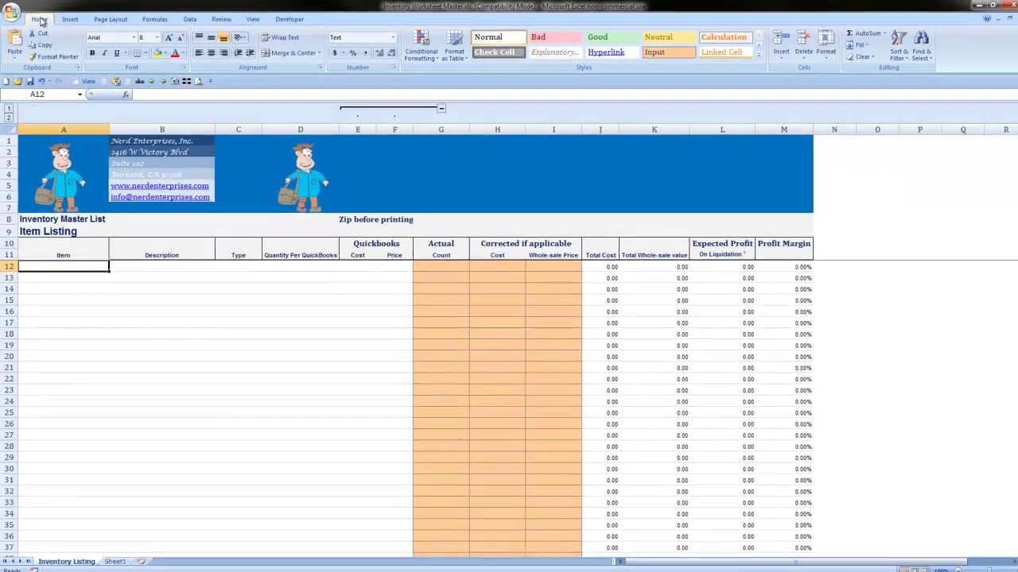
# - Switch to the Web Cast Entry Log workbook and review its list from the first entry to the last
pyautogui.hotkey('ctrl', 'Tab')
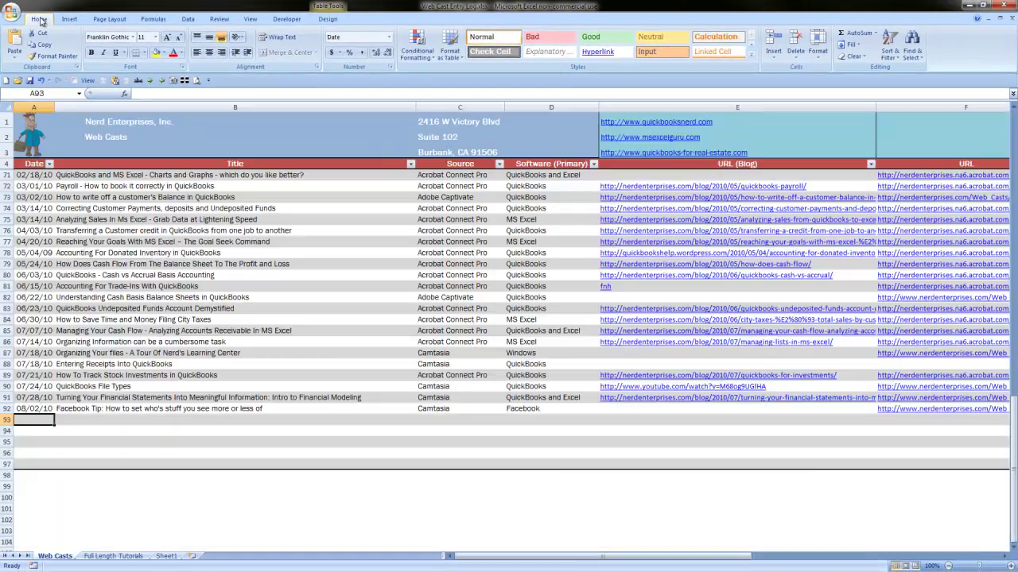
pyautogui.press('Up')
pyautogui.hotkey('ctrl', 'Up')
pyautogui.press('Right')
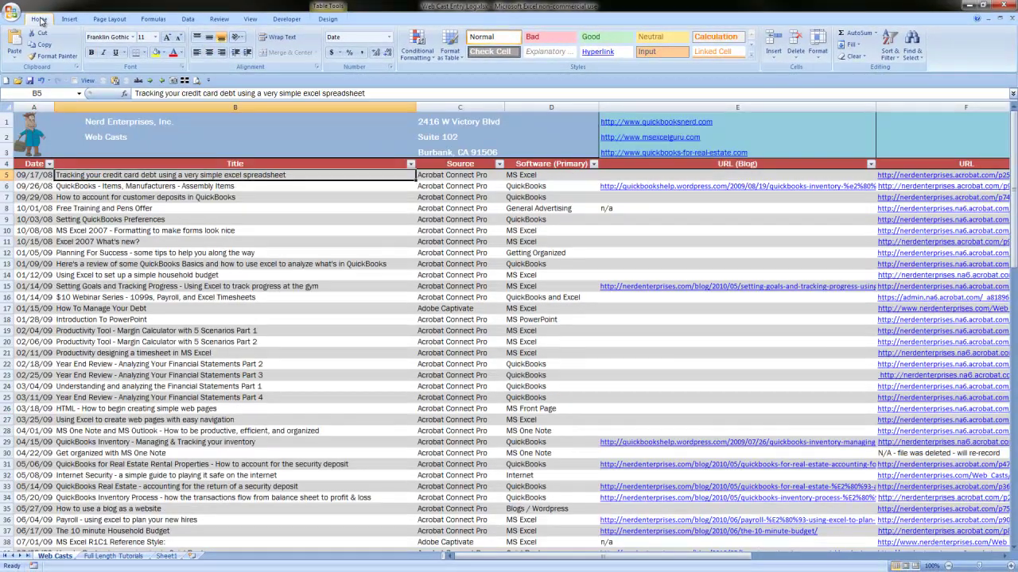
pyautogui.hotkey('ctrl', 'Down')
pyautogui.press('Left')
pyautogui.press('Down')
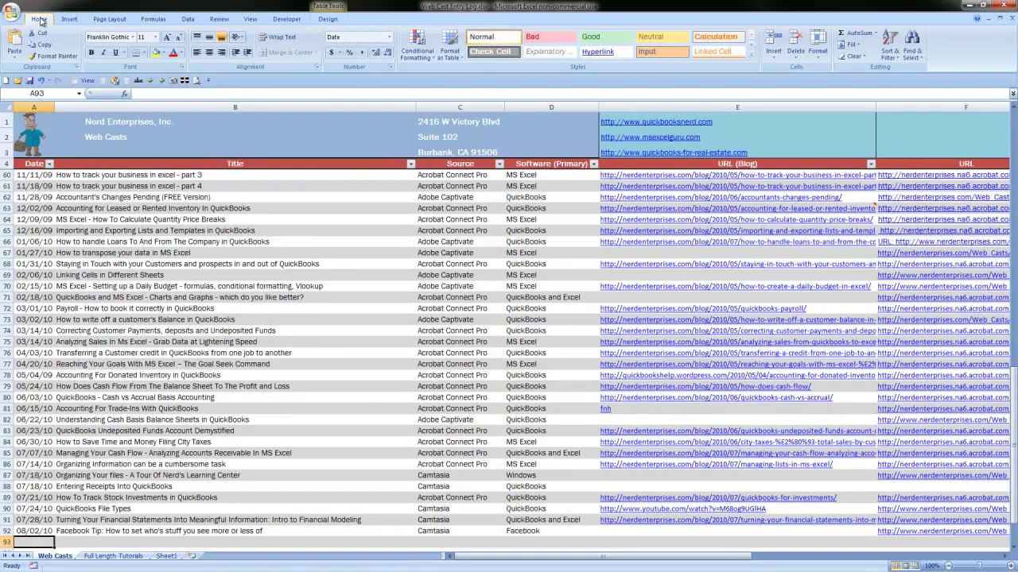
# - Switch to the QuickBooks forecasting workbook and examine the projected 2012 monthly columns of the Profit & Loss sheet
pyautogui.hotkey('ctrl', 'Tab')
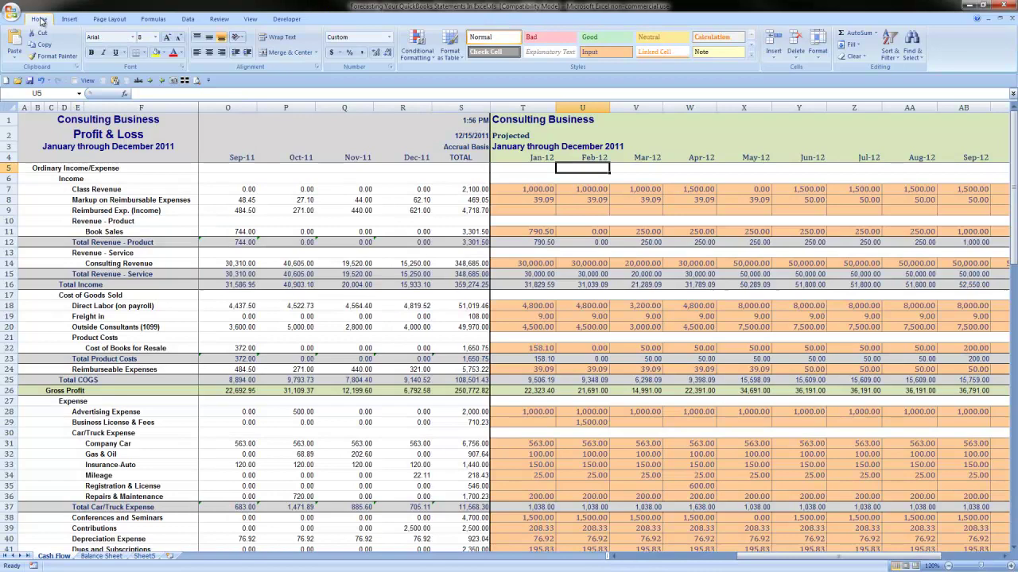
pyautogui.press('Right')
pyautogui.press('Right')
pyautogui.press('Right')
pyautogui.press('Right')
pyautogui.press('Right')
pyautogui.press('Right')
pyautogui.press('Right')
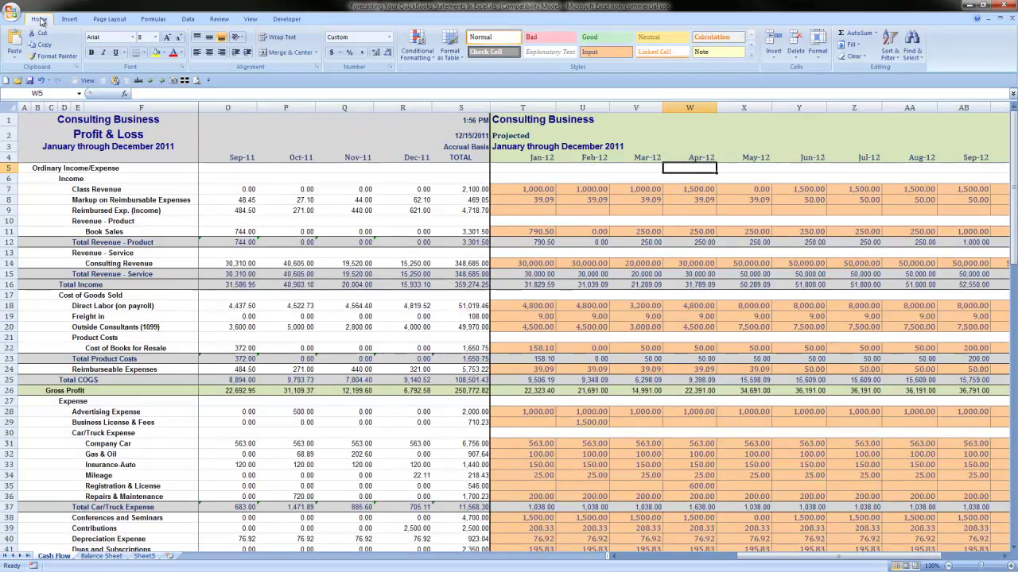
pyautogui.press('Left')
pyautogui.press('Left')
pyautogui.press('Left')
pyautogui.press('Left')
pyautogui.press('Left')
pyautogui.press('Left')
pyautogui.press('Left')
pyautogui.press('Left')
pyautogui.press('Left')
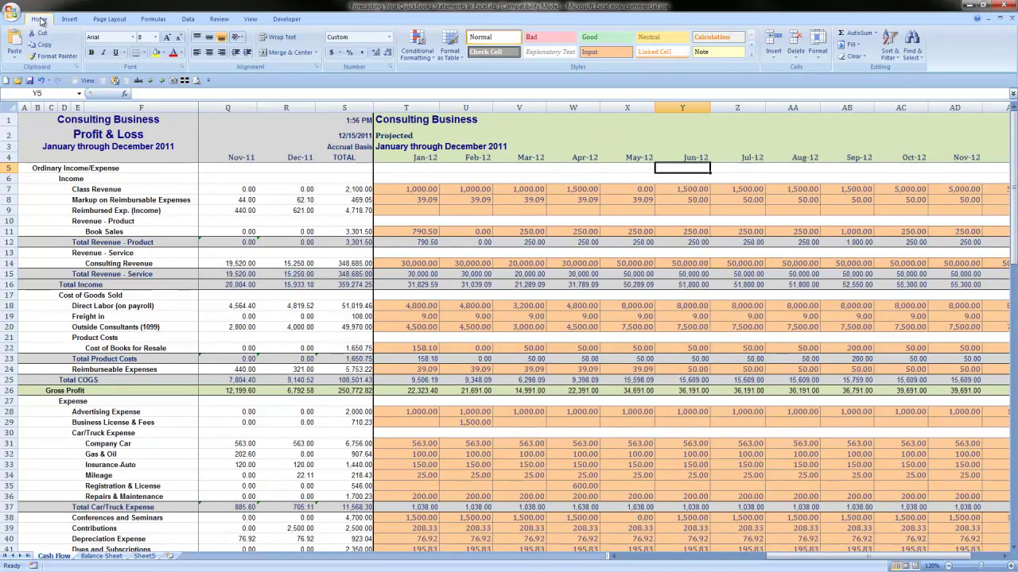
pyautogui.press('Right')
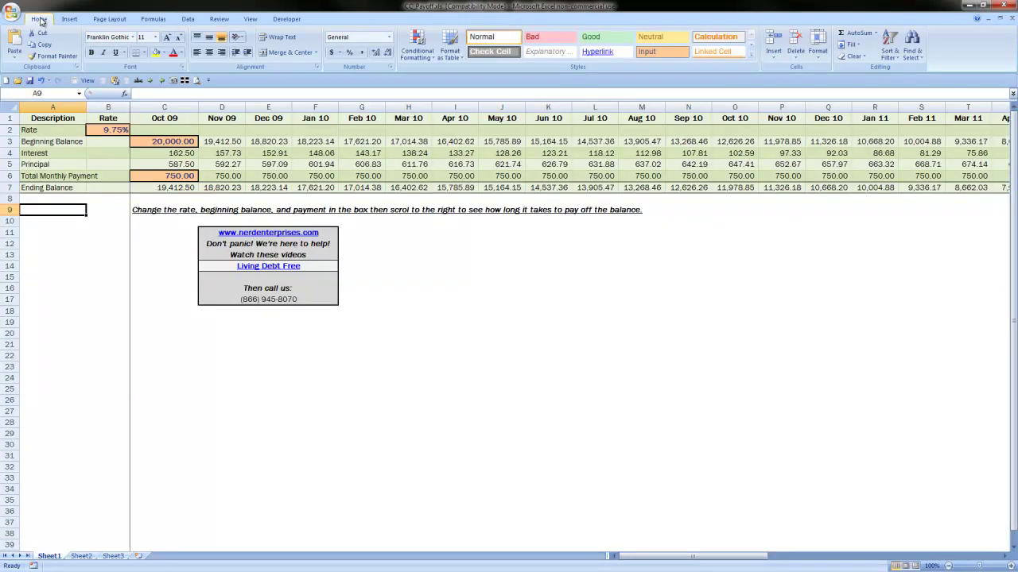
# - Switch to the blank workbook Book2 and enter Hi Mom! in B2 and 123 in C2
pyautogui.hotkey('ctrl', 'Tab')
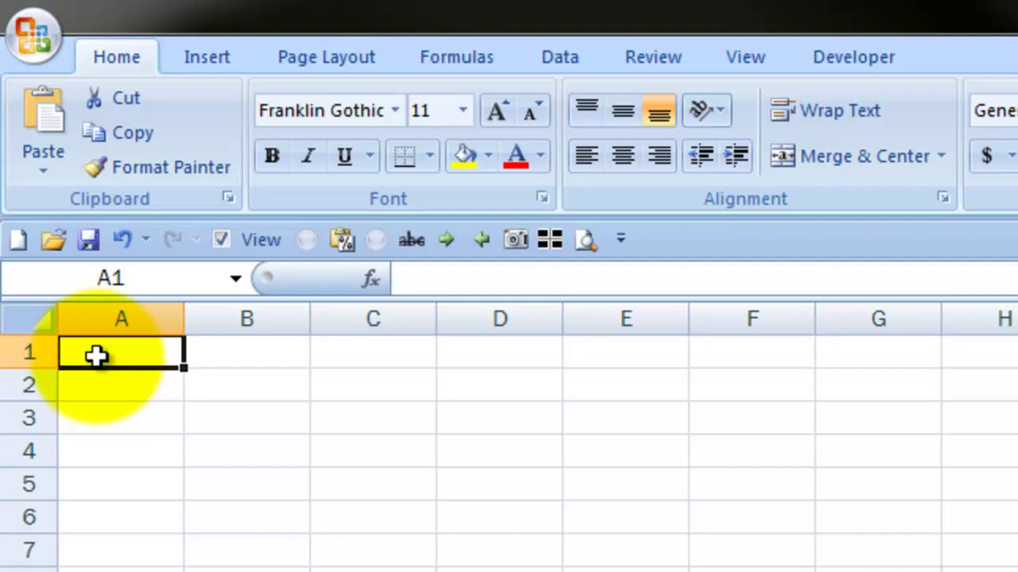
pyautogui.click(249, 388)
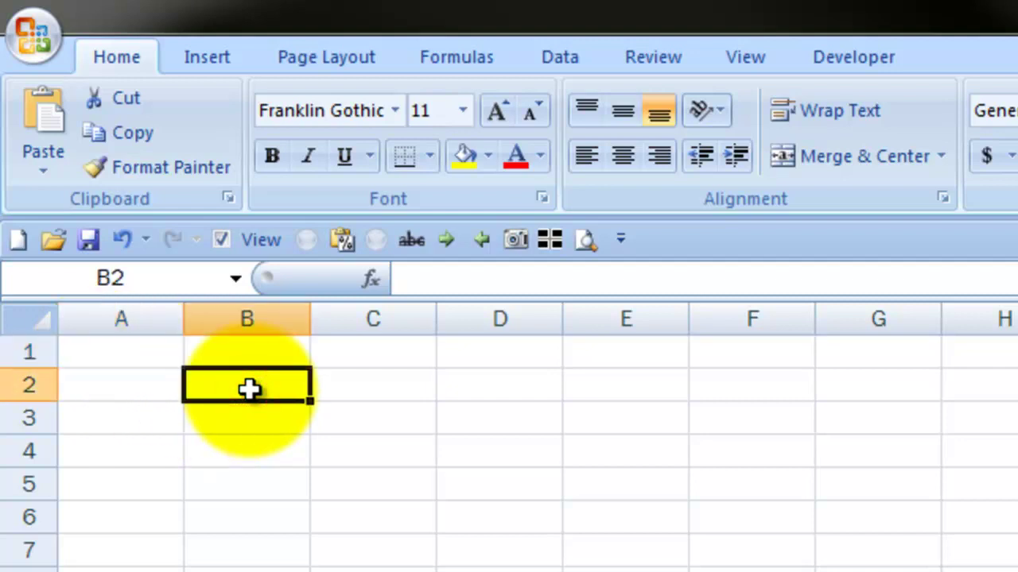
pyautogui.write('Hi Mom!')
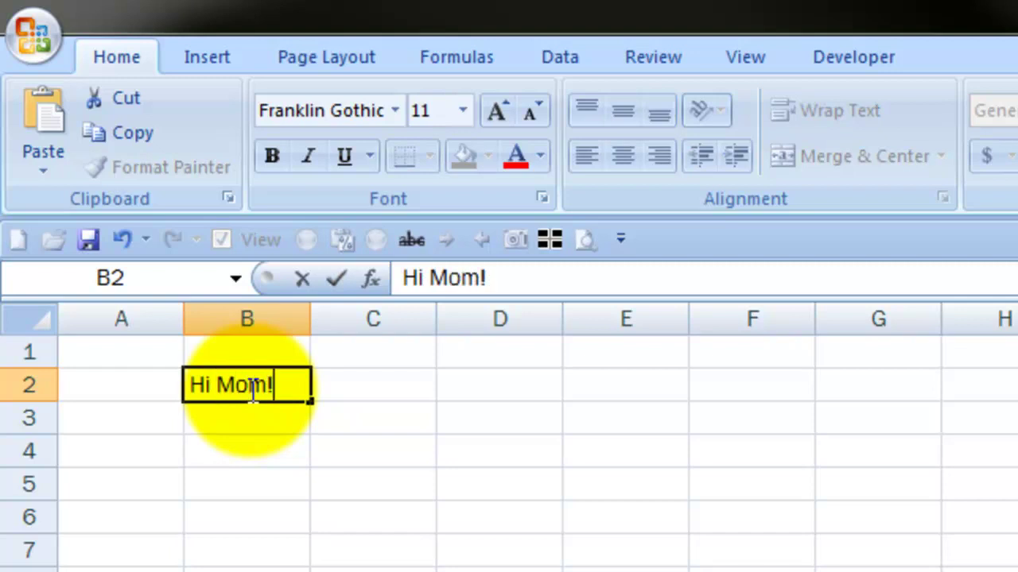
pyautogui.press('Tab')
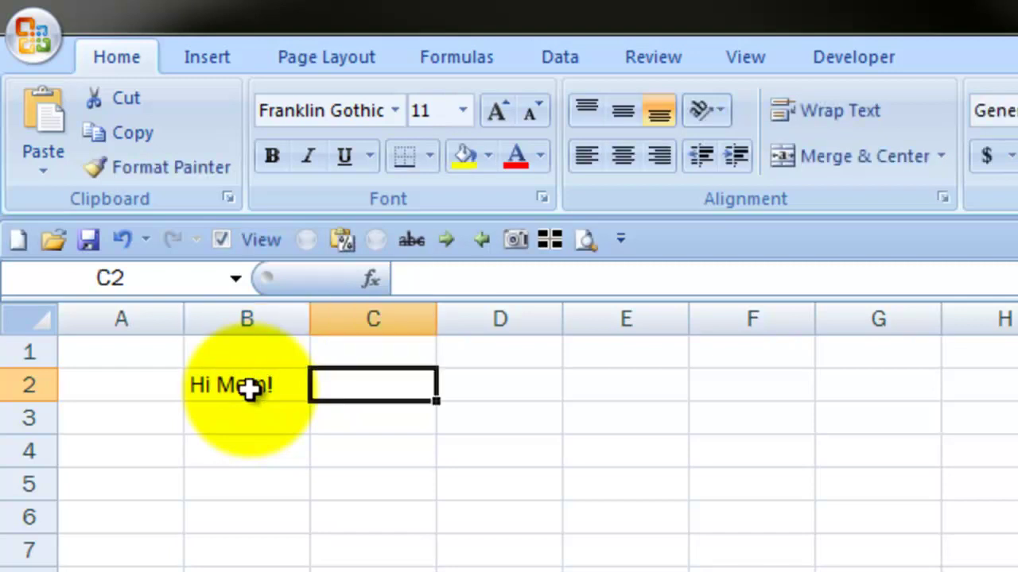
pyautogui.write('123')
pyautogui.press('Return')
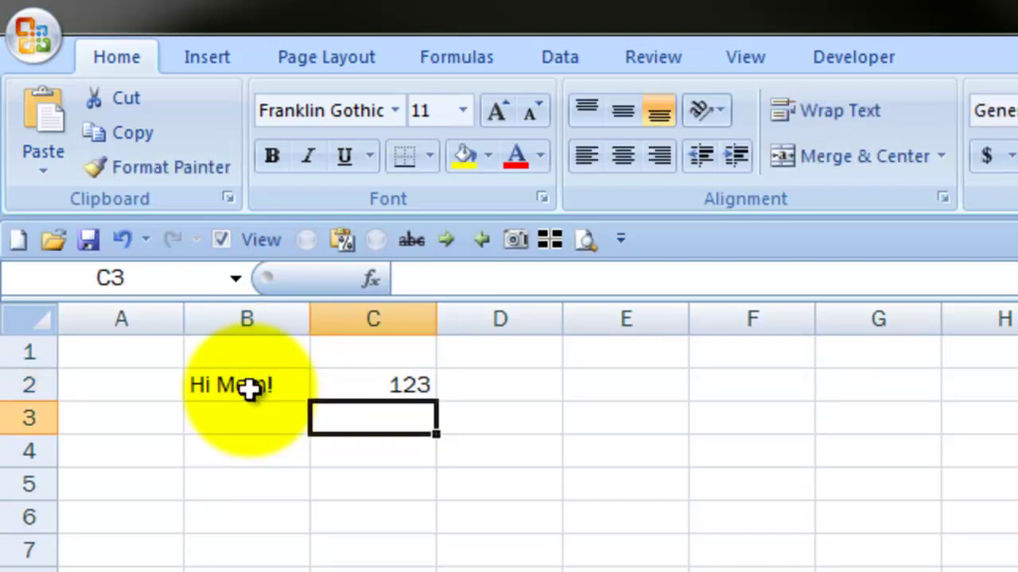
# - Enter the number 1 in cell G2 and 2 in cell G3
pyautogui.press('Up')
pyautogui.press('Right')
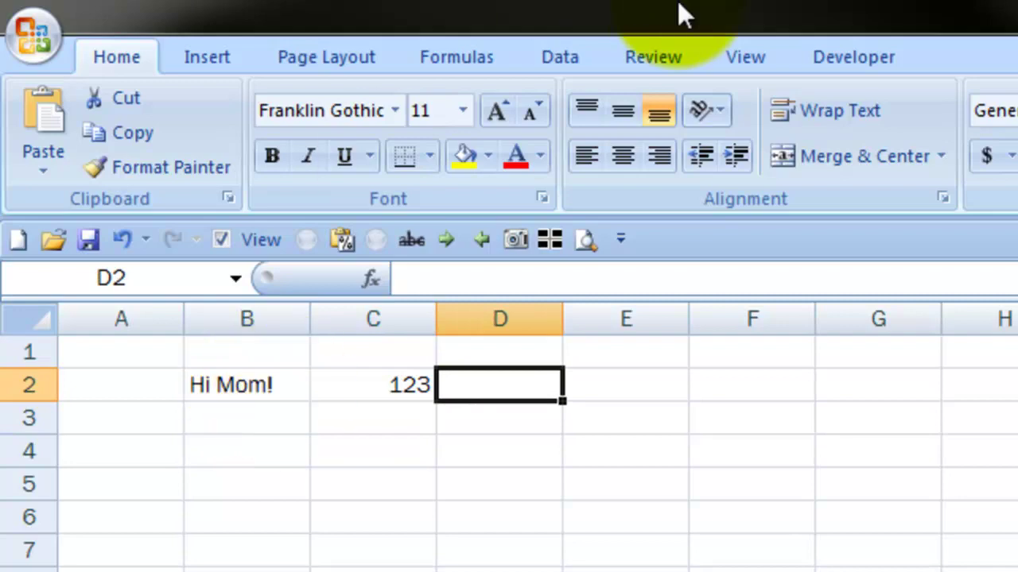
pyautogui.press('Down')
pyautogui.press('Right')
pyautogui.press('Right')
pyautogui.press('Right')
pyautogui.press('Up')
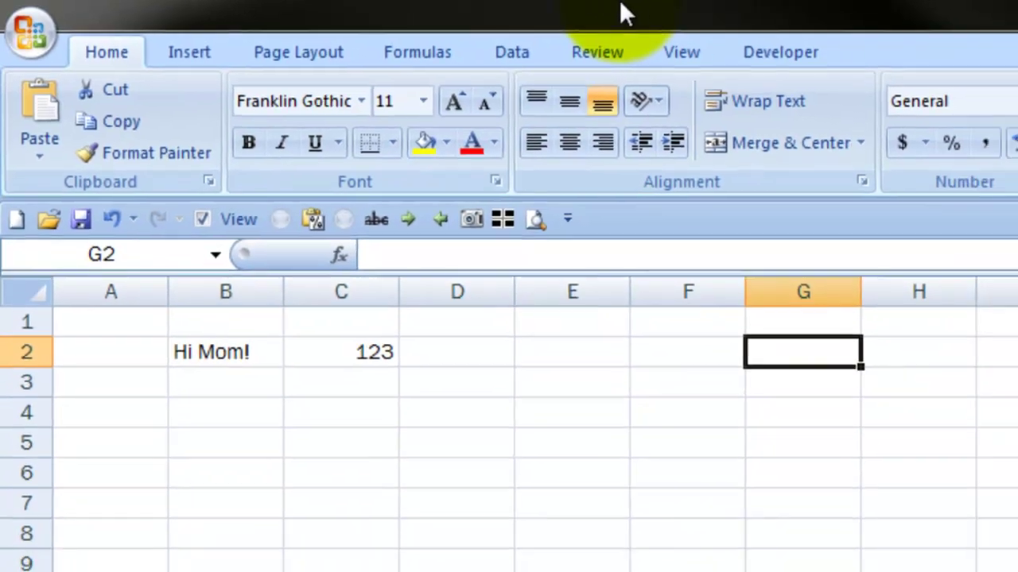
pyautogui.write('1')
pyautogui.press('Return')
pyautogui.write('2')
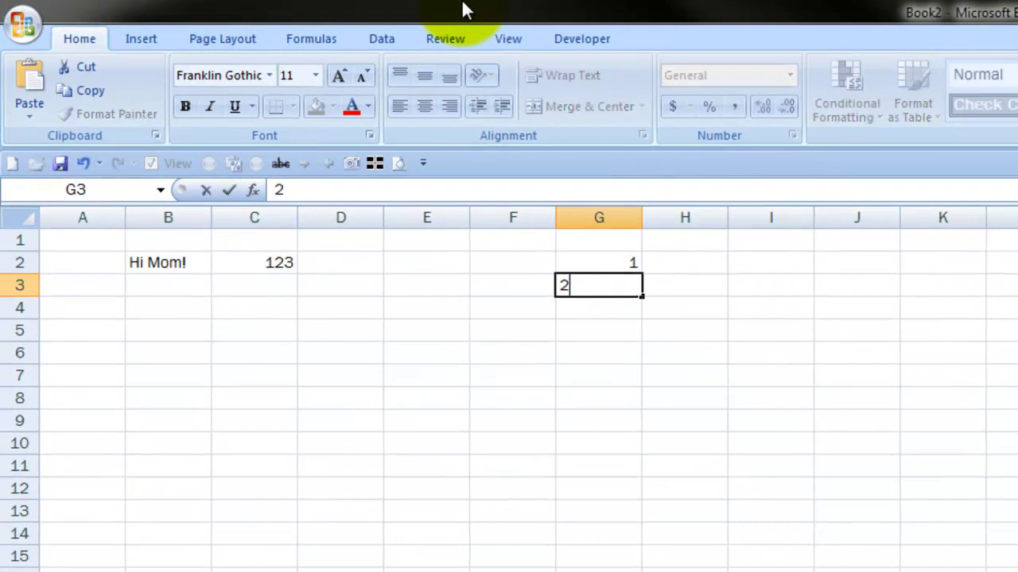
pyautogui.press('Return')
# - Total G2:G4 in cell G5 with a SUM formula and give that cell a top and bottom border
pyautogui.press('Return')
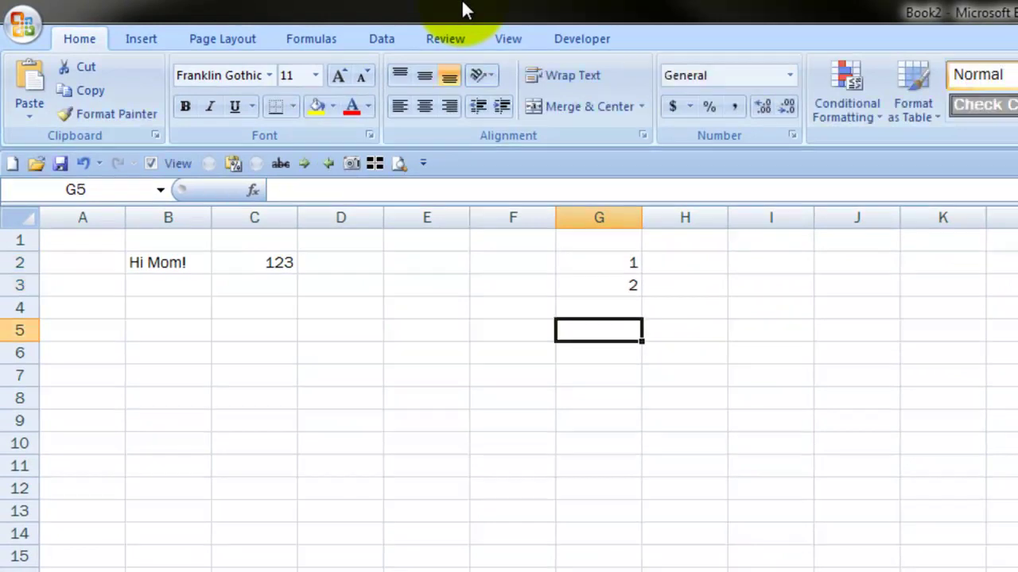
pyautogui.write('=')
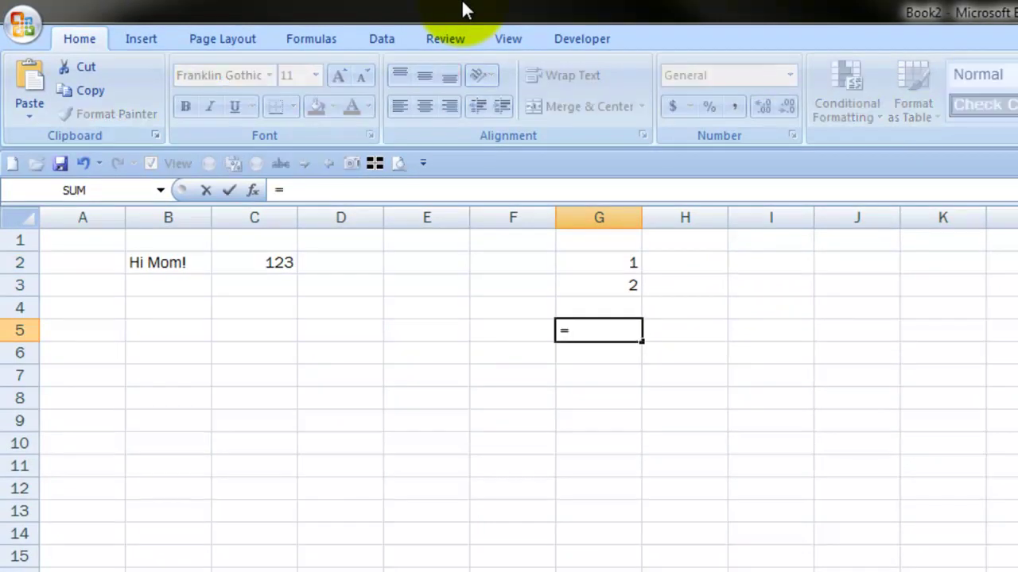
pyautogui.write('sum')
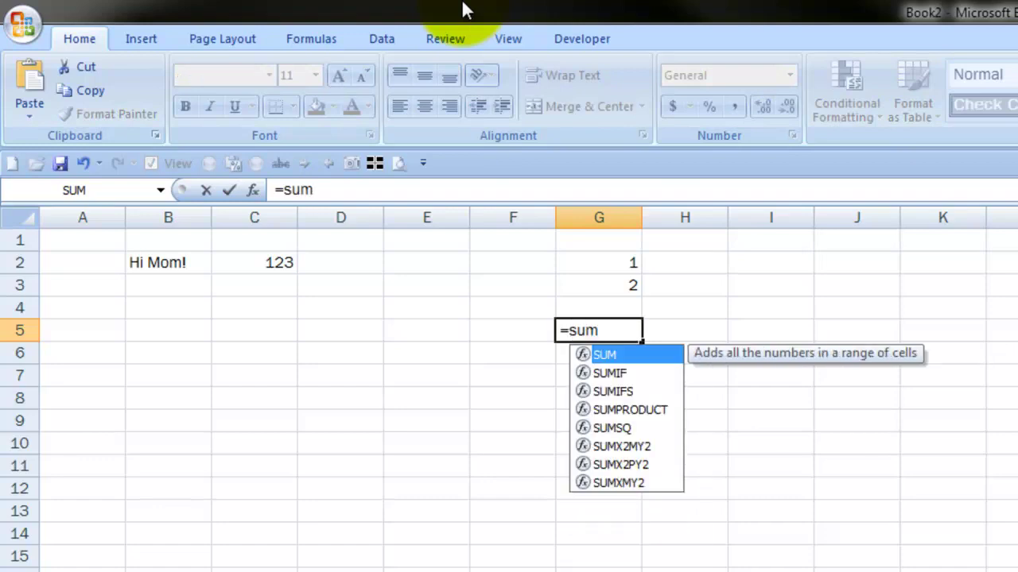
pyautogui.write('(')
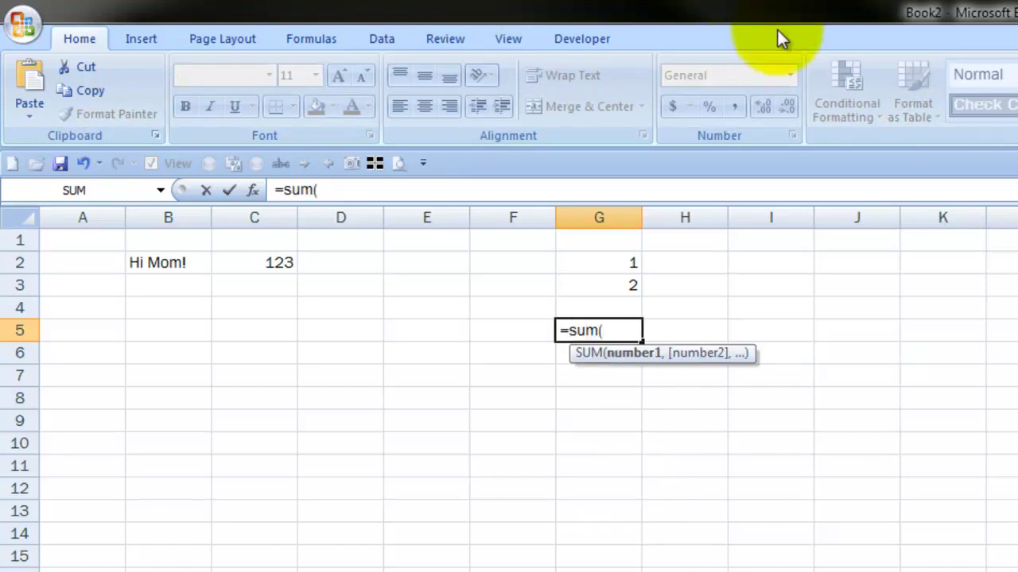
pyautogui.moveTo(618, 261); pyautogui.dragTo(636, 302)
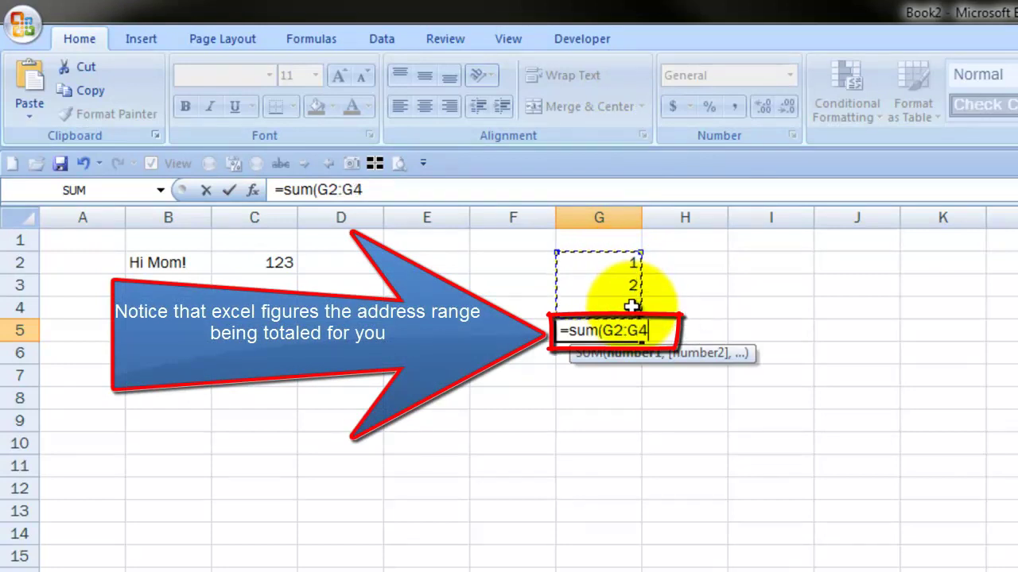
pyautogui.write(')')
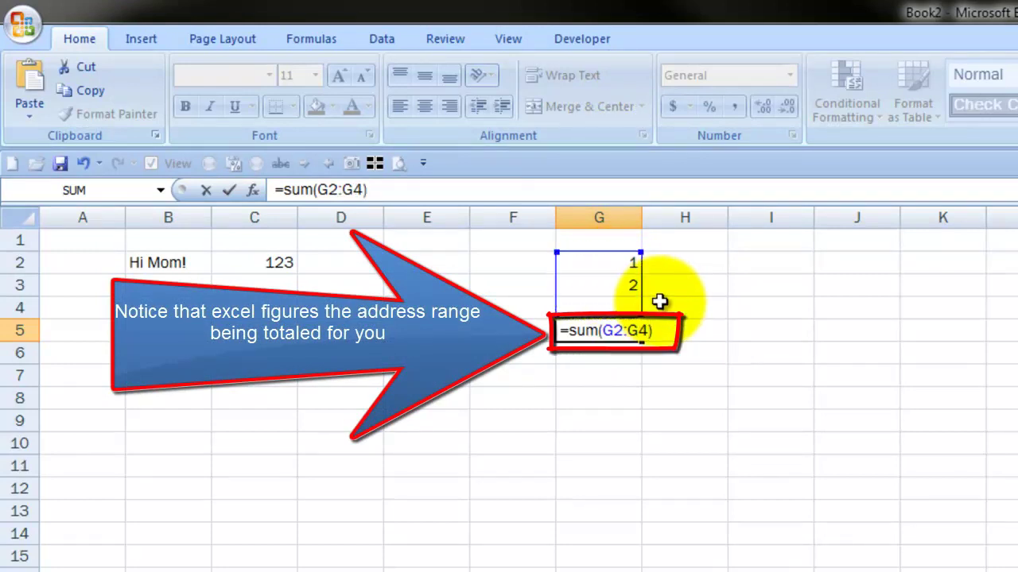
pyautogui.press('Return')
pyautogui.press('Up')
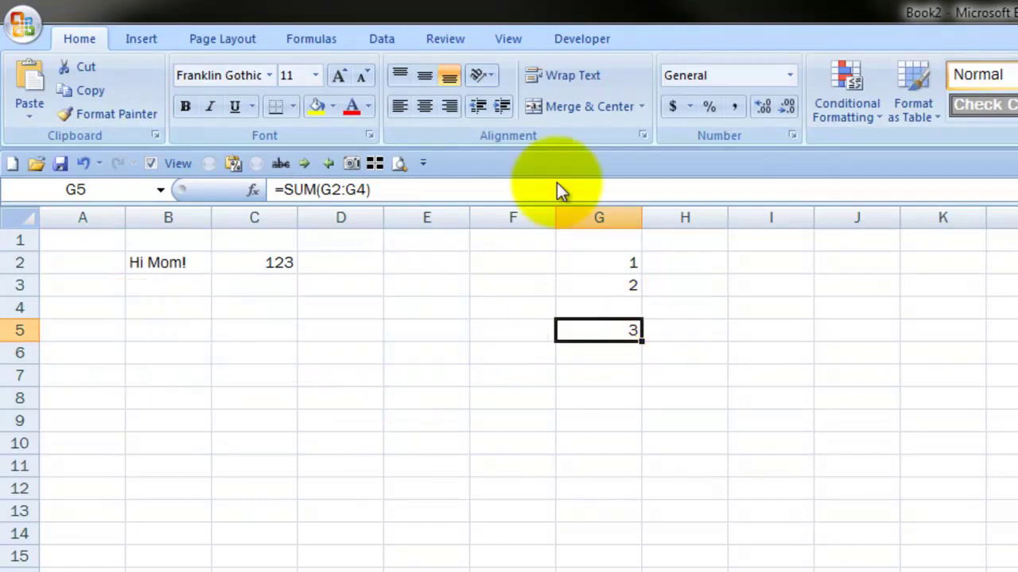
pyautogui.click(293, 106)
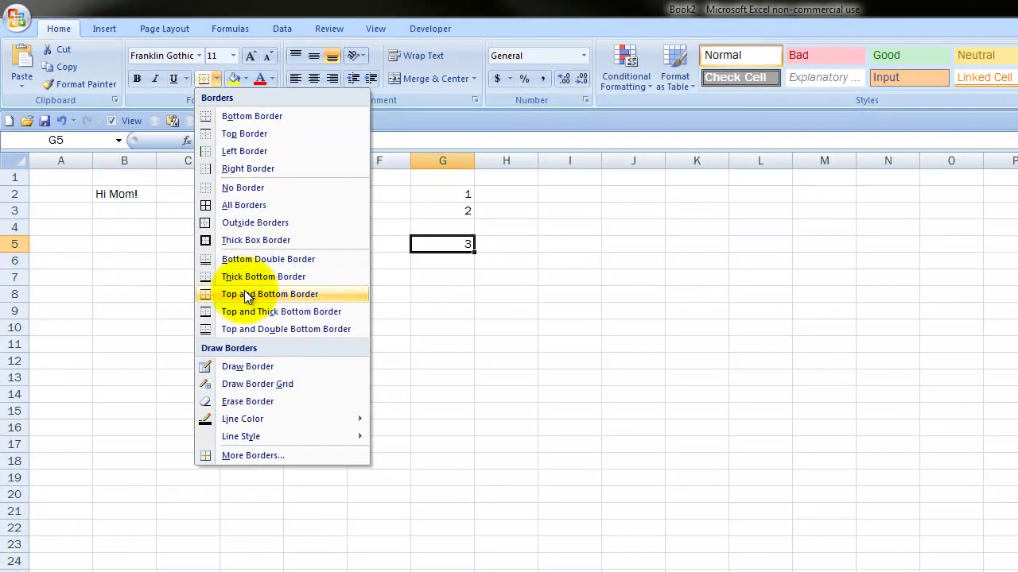
pyautogui.click(334, 397)
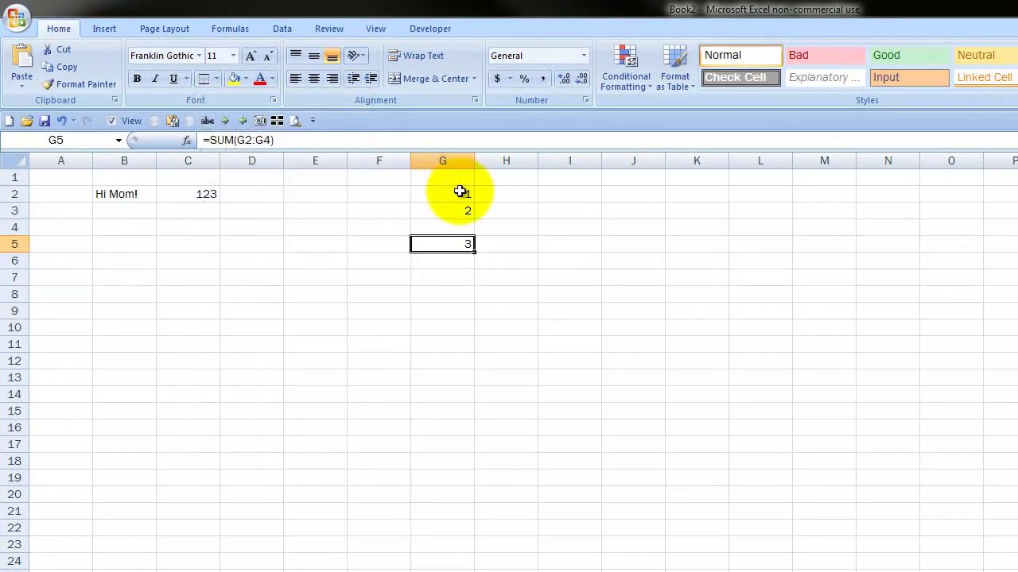
# - Change the value in G2 to 5 to test the SUM formula
pyautogui.click(460, 193)
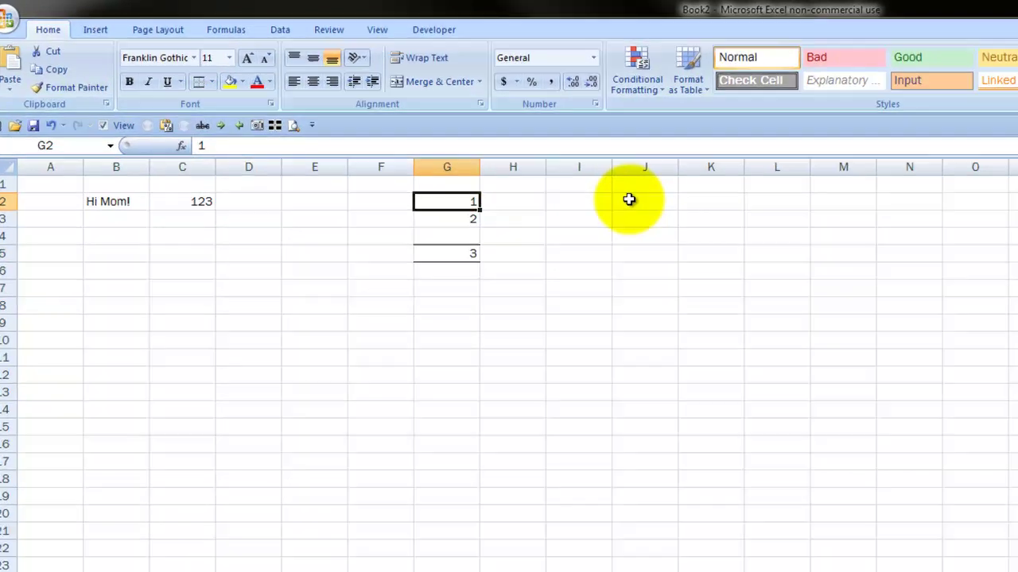
pyautogui.write('5')
pyautogui.press('Return')
pyautogui.press('Up')
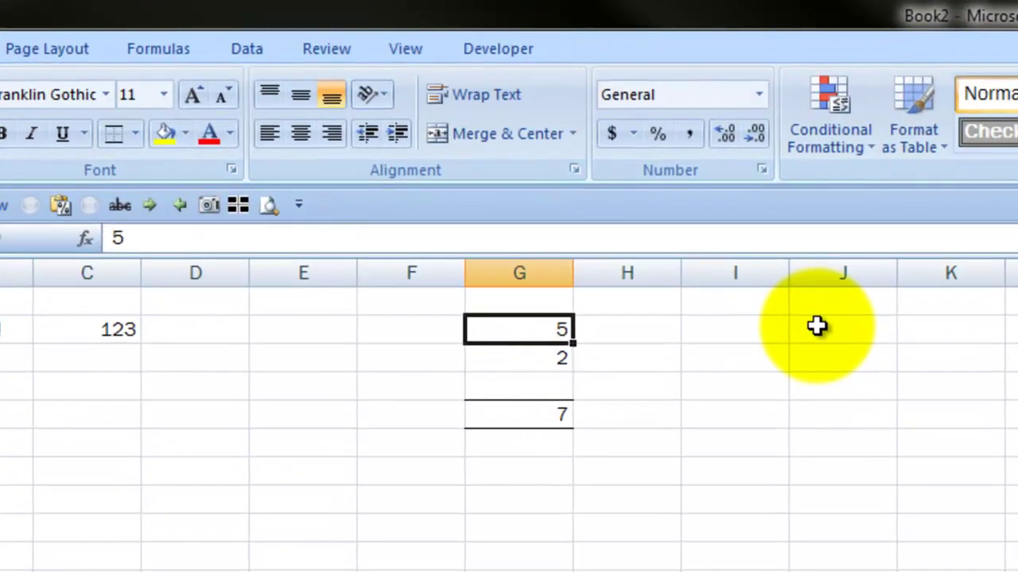
# - Change the second summed number, in cell G3, to 6
pyautogui.press('Down')
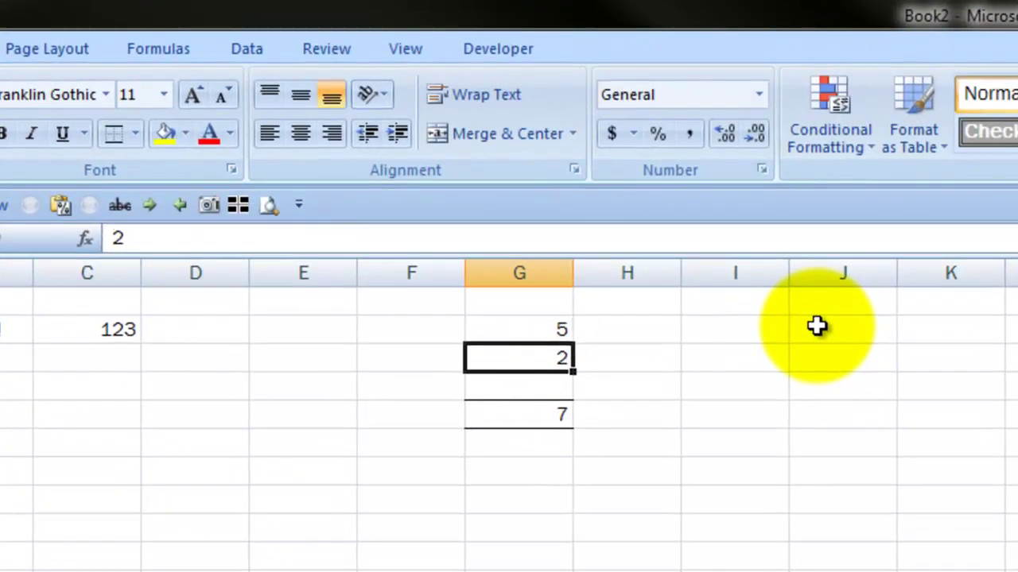
pyautogui.write('6')
pyautogui.press('Return')
# - Set the first summed number, in cell G2, to 1
pyautogui.press('Up')
pyautogui.press('Up')
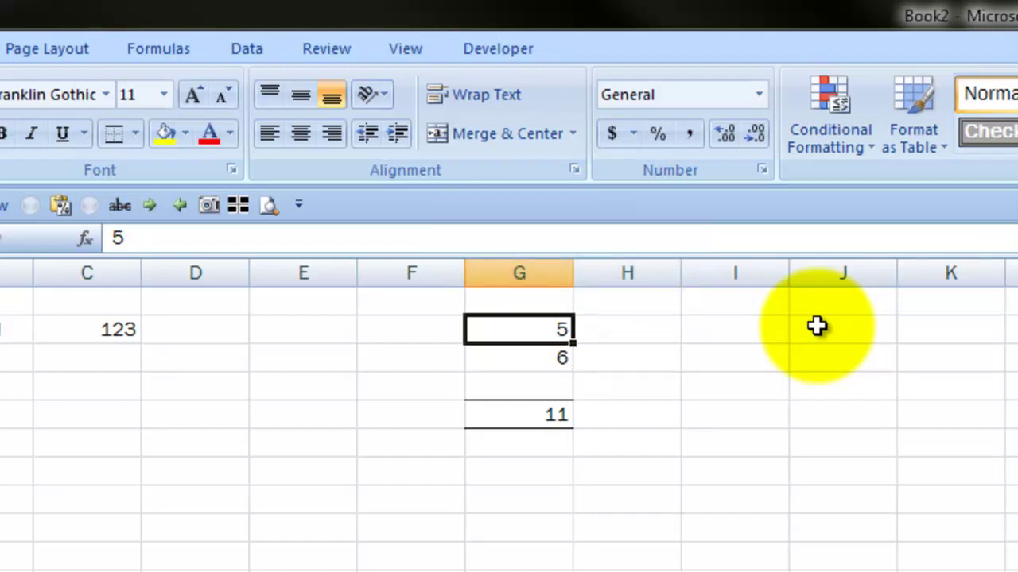
pyautogui.write('1')
pyautogui.press('Return')
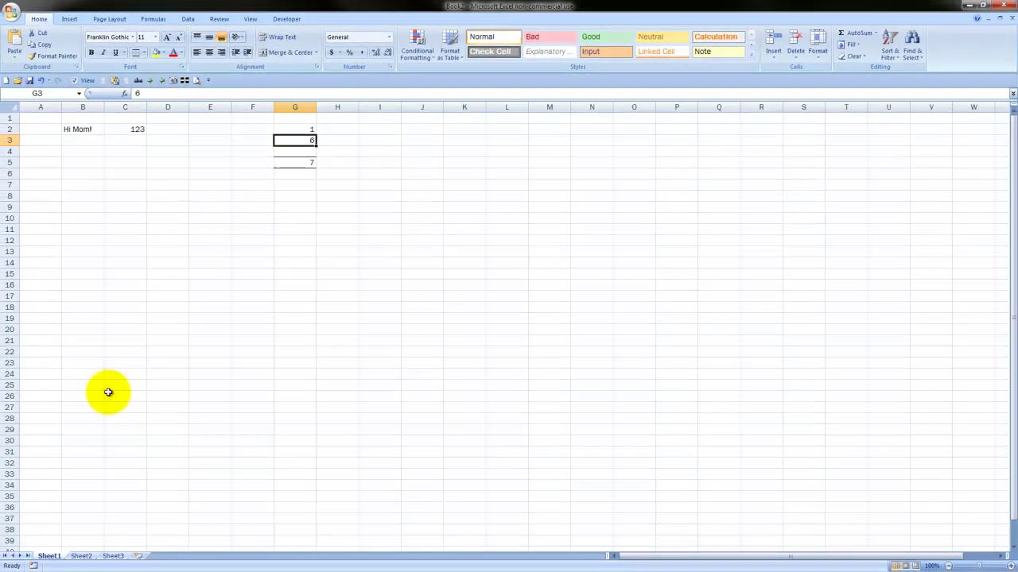
# - On Sheet2, enter the column headings Name in B2 and Address in C2
pyautogui.click(80, 556)
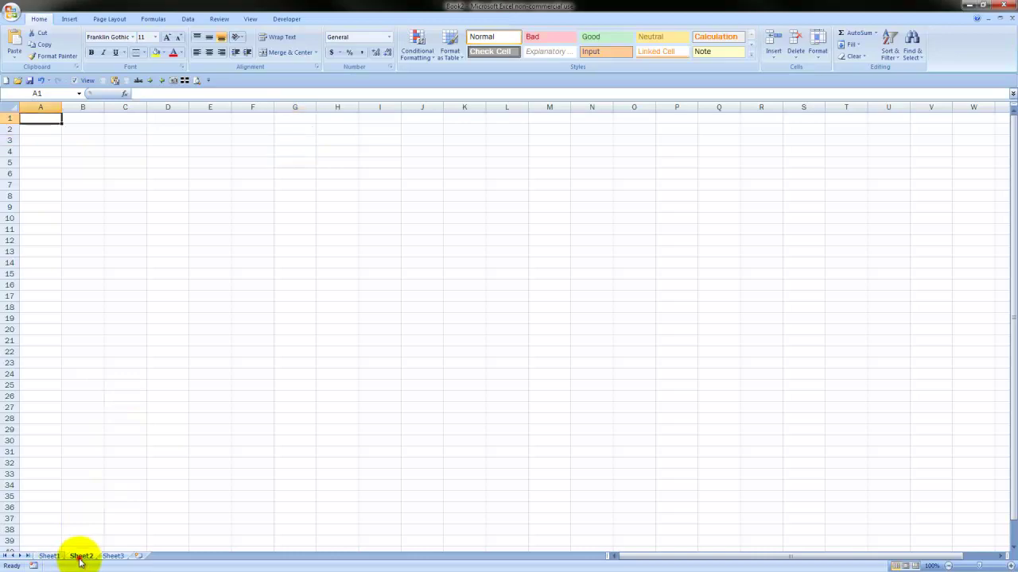
pyautogui.click(83, 129)
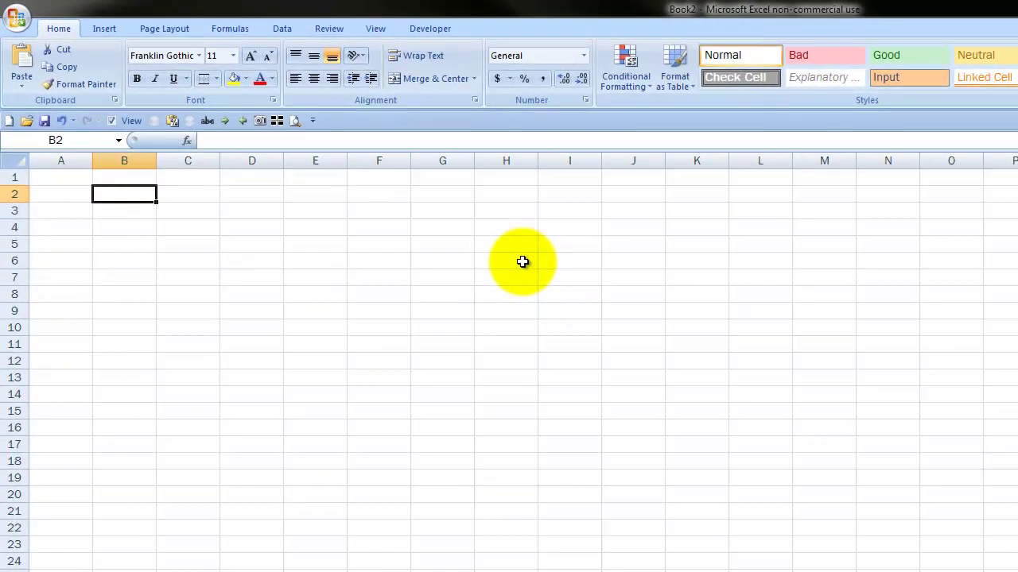
pyautogui.write('Name')
pyautogui.press('Tab')
pyautogui.write('Add')
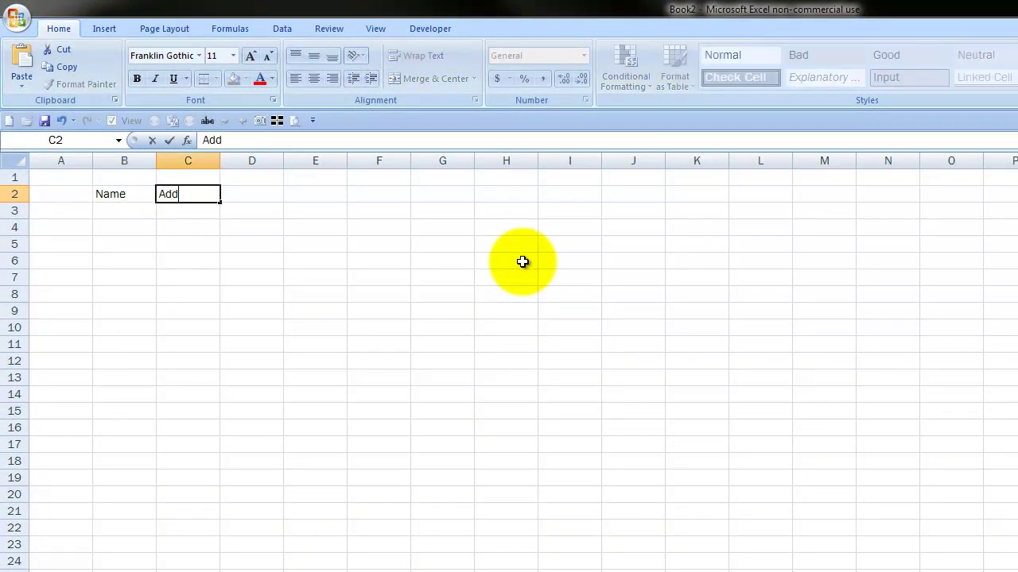
pyautogui.write('ress')
pyautogui.press('Tab')
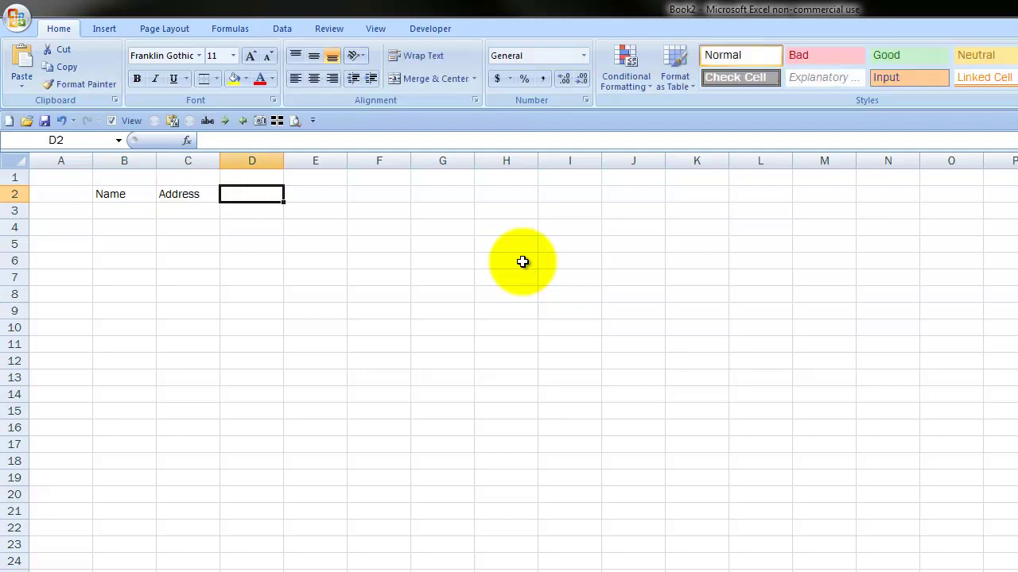
# - Discard the entry begun in D2 and change the heading in C2 to Street Address
pyautogui.write('P')
pyautogui.press('BackSpace')
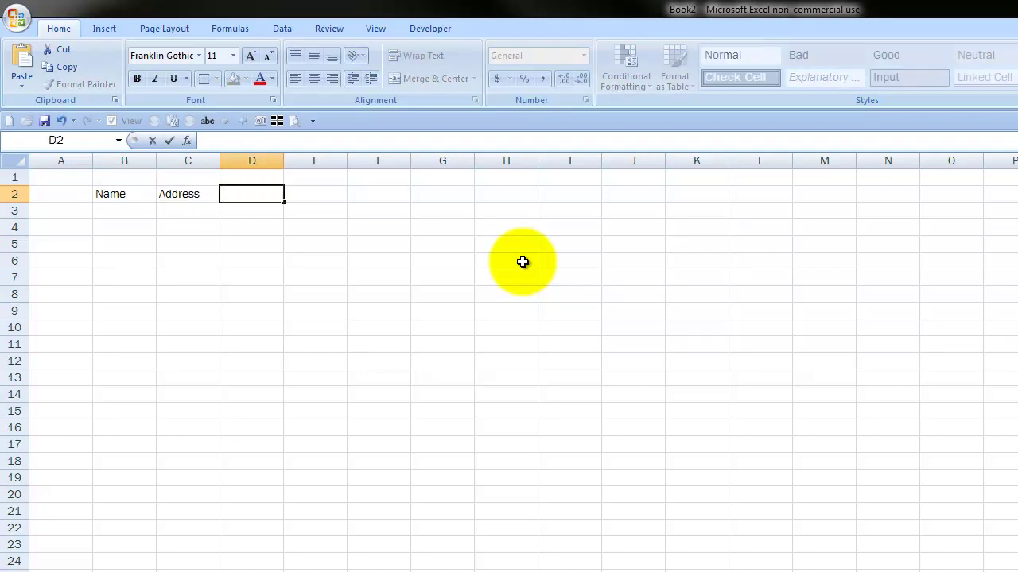
pyautogui.press('Left')
pyautogui.write('Stree')
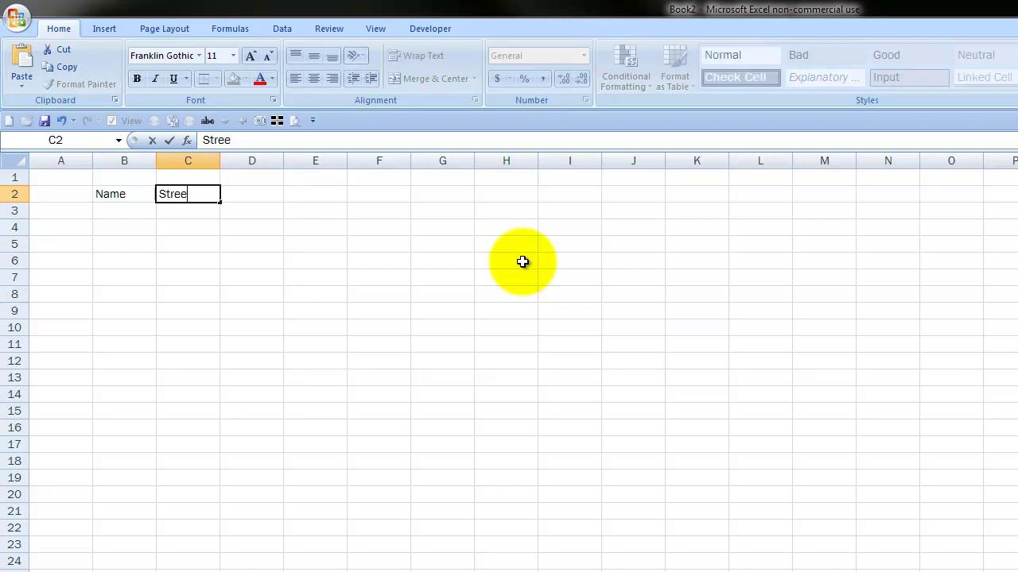
pyautogui.write('t Address')
pyautogui.press('Tab')
# - Add the headings City, State and Zip in cells D2 to F2
pyautogui.write('City')
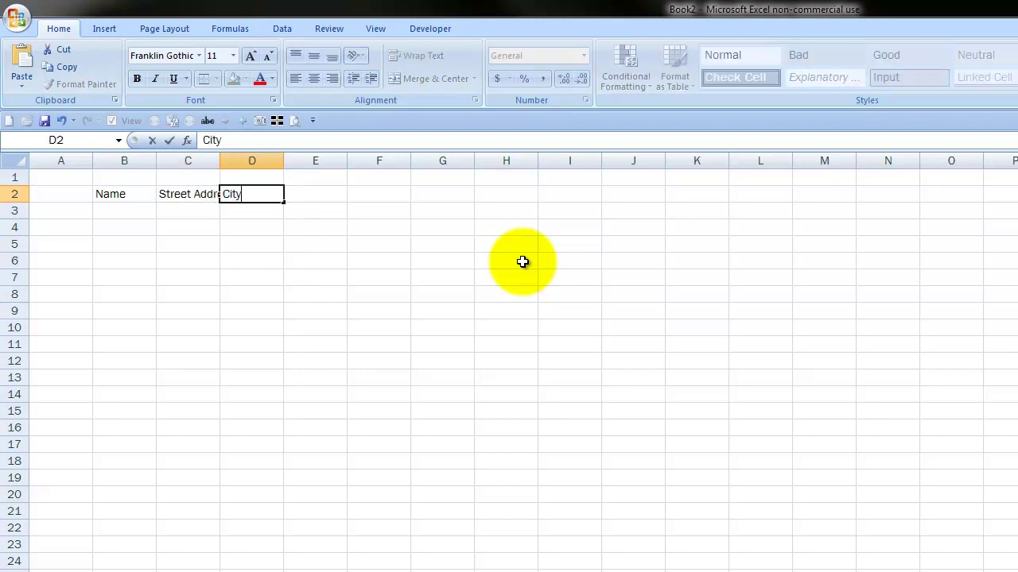
pyautogui.press('Tab')
pyautogui.write('State')
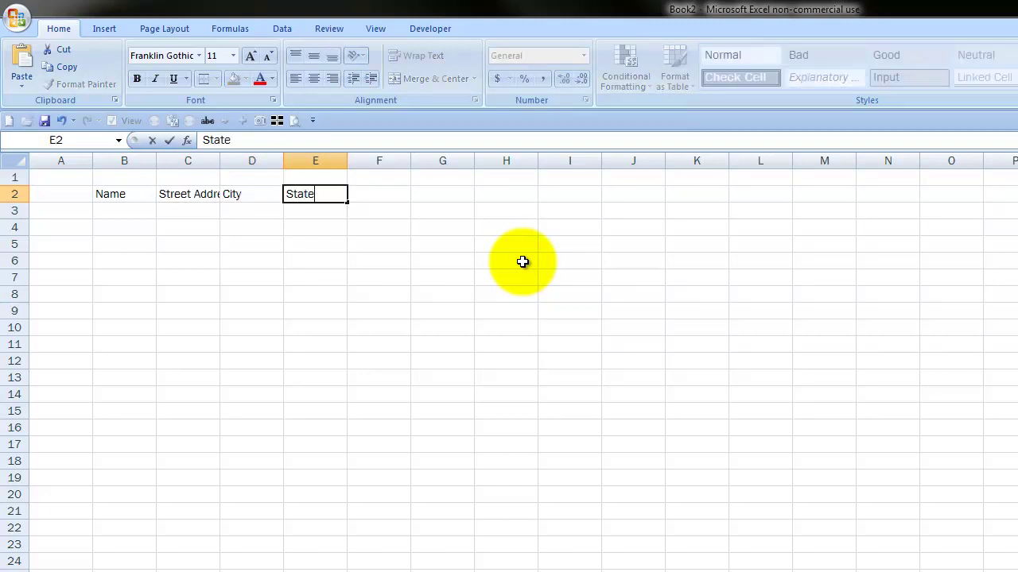
pyautogui.press('Tab')
pyautogui.write('Zip')
pyautogui.press('Tab')
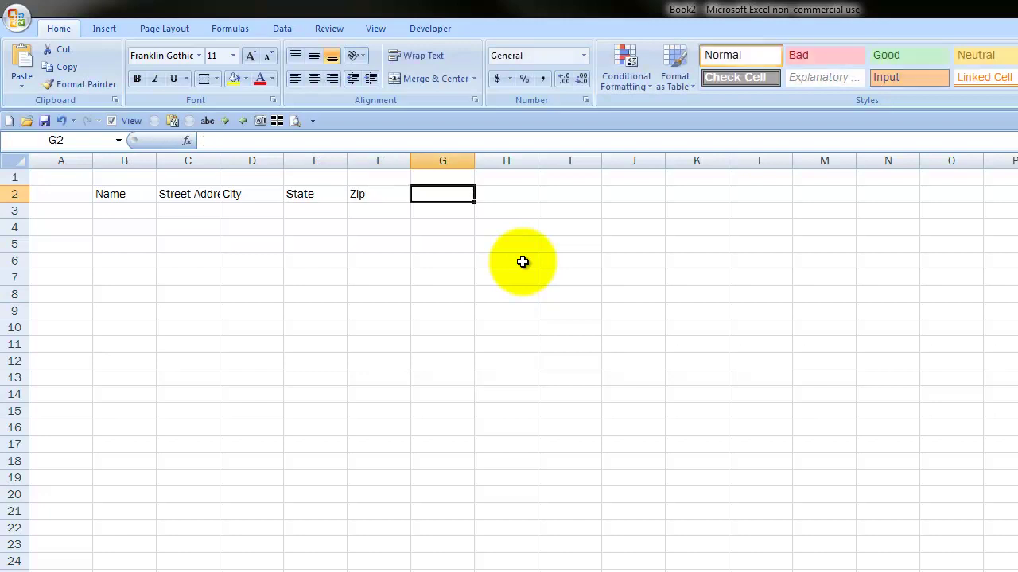
# - AutoFit column C to the width of its Street Address heading
pyautogui.press('Left')
pyautogui.press('Left')
pyautogui.press('Left')
pyautogui.press('Left')
pyautogui.press('Left')
pyautogui.hotkey('shift', 'Right')
pyautogui.hotkey('shift', 'Right')
pyautogui.hotkey('shift', 'Right')
pyautogui.hotkey('shift', 'Right')
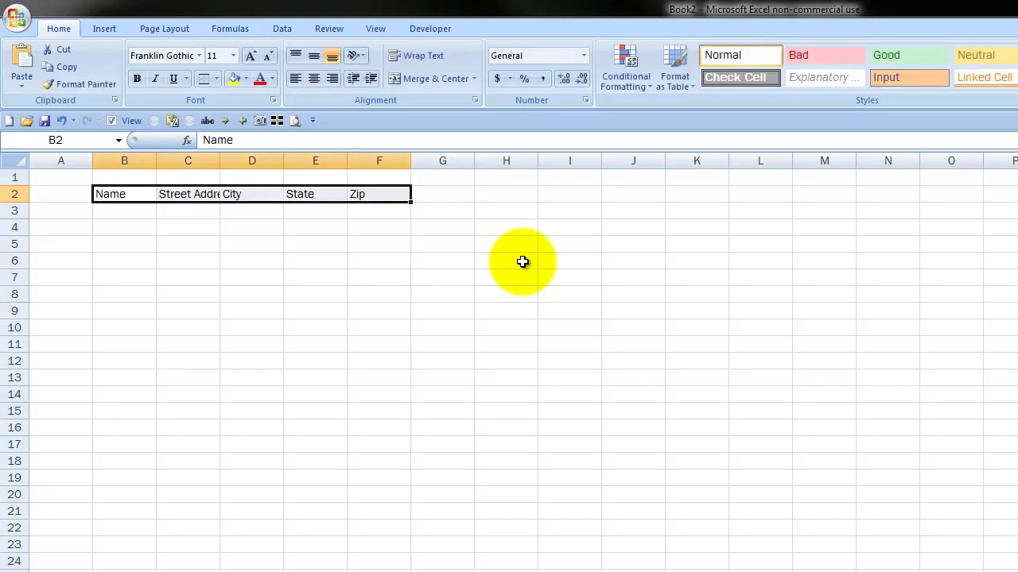
pyautogui.doubleClick(221, 158)
pyautogui.click(143, 213)
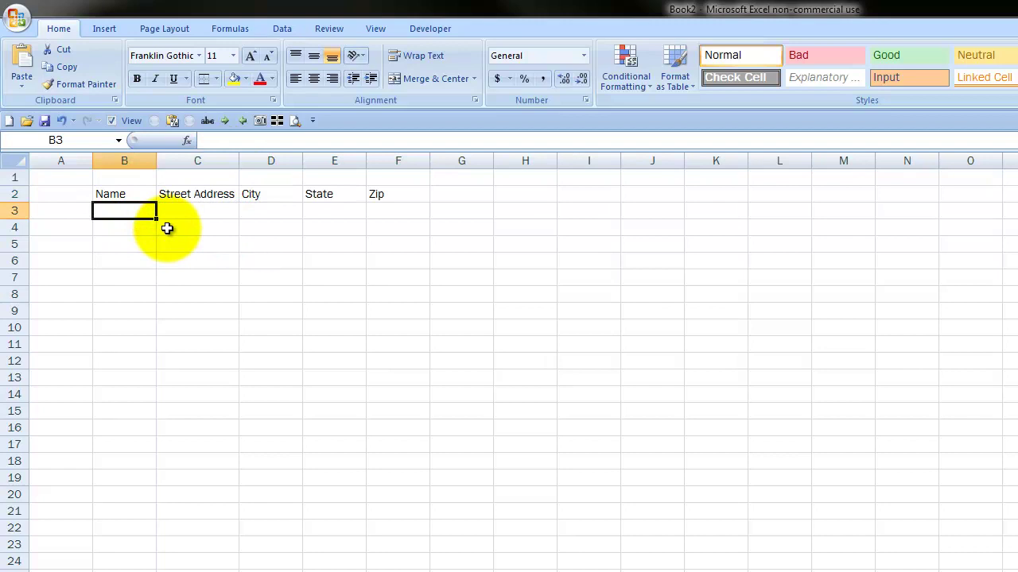
# - Enter the heading Registration Date in G2 and widen column G to fit it
pyautogui.click(479, 179)
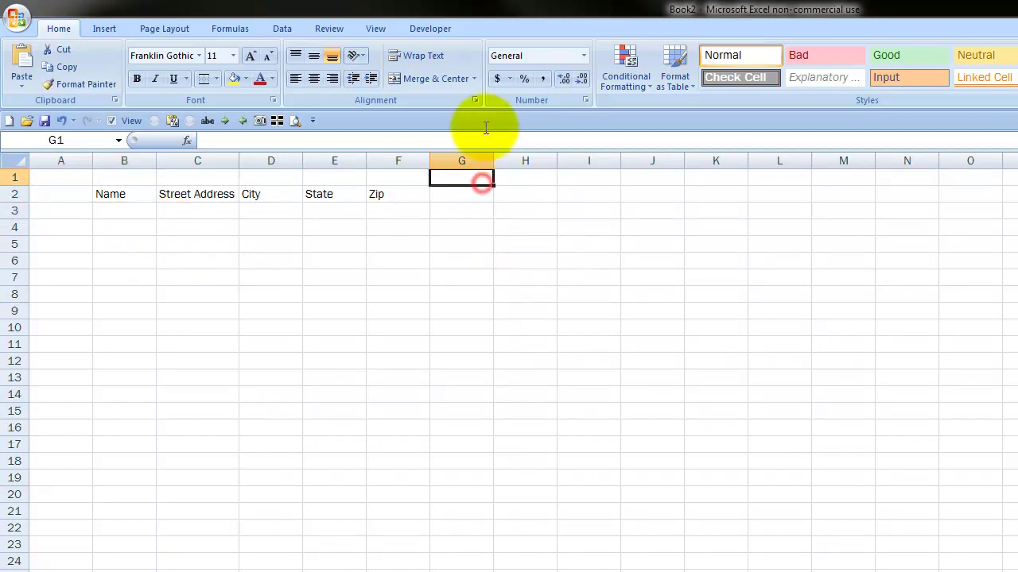
pyautogui.click(467, 194)
pyautogui.write('Registration Date')
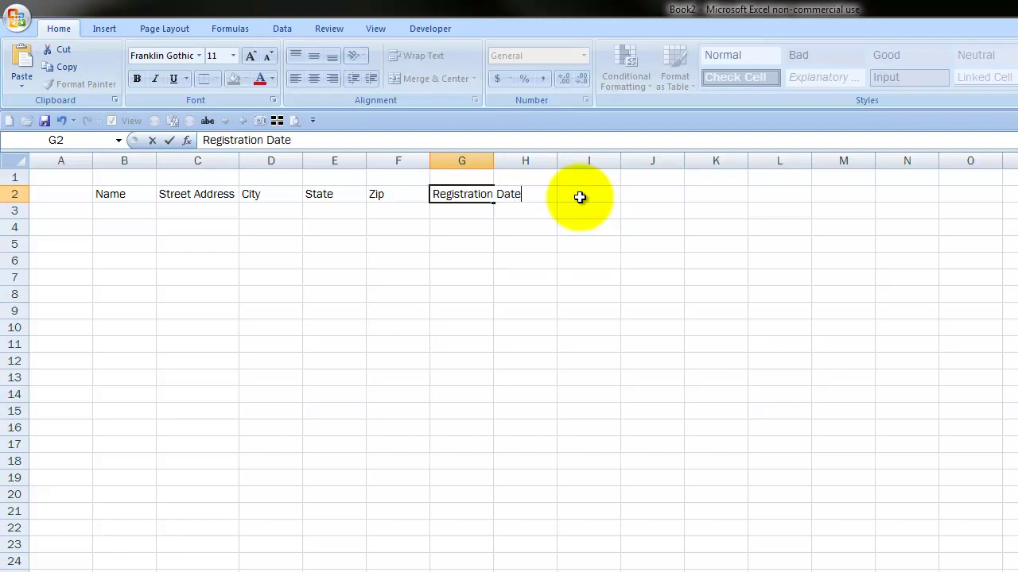
pyautogui.press('Return')
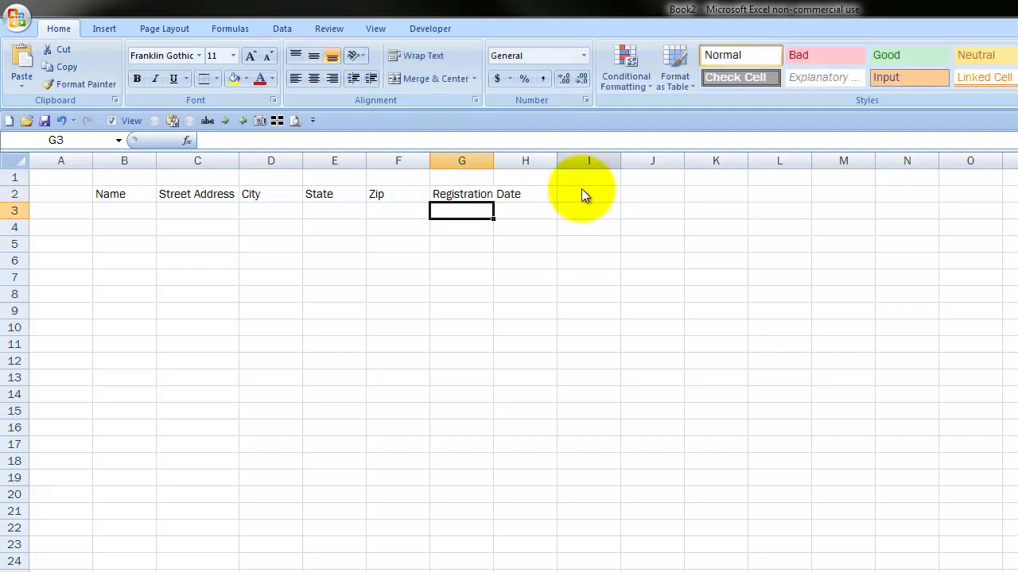
pyautogui.moveTo(495, 156); pyautogui.dragTo(525, 156)
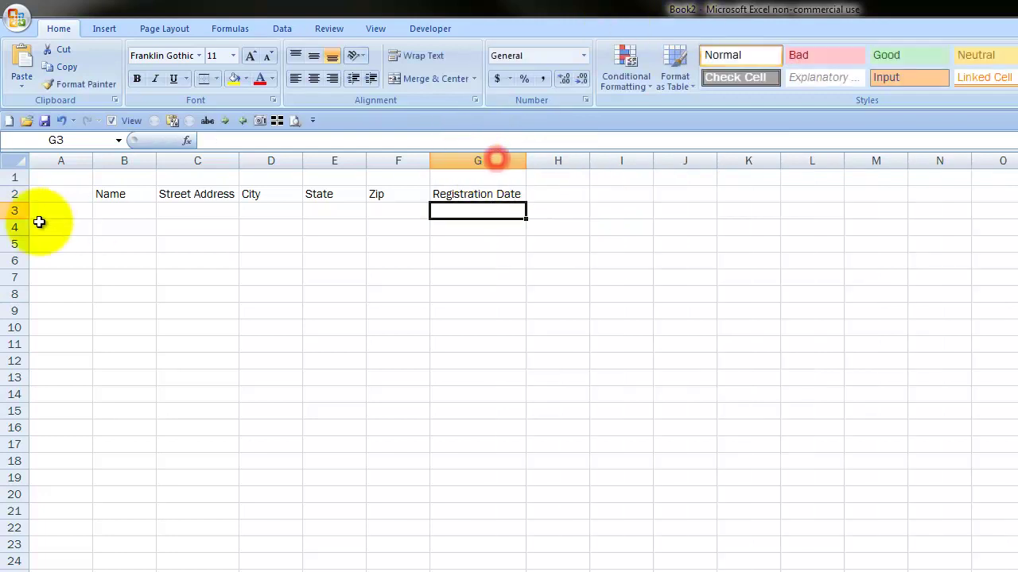
# - Make the headings in B2:G2 bold and give them a top and bottom border
pyautogui.moveTo(109, 196); pyautogui.dragTo(497, 197)
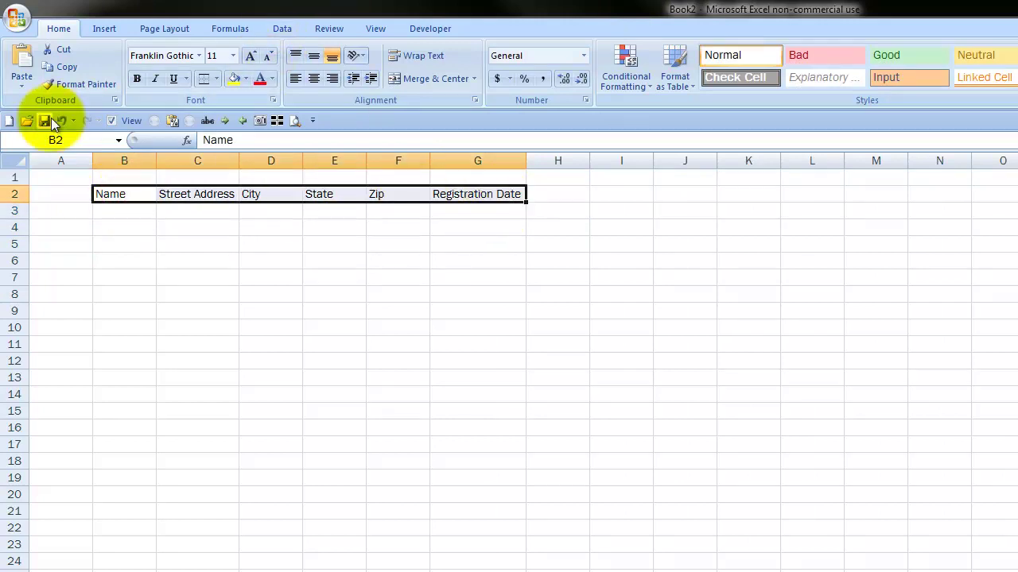
pyautogui.click(137, 78)
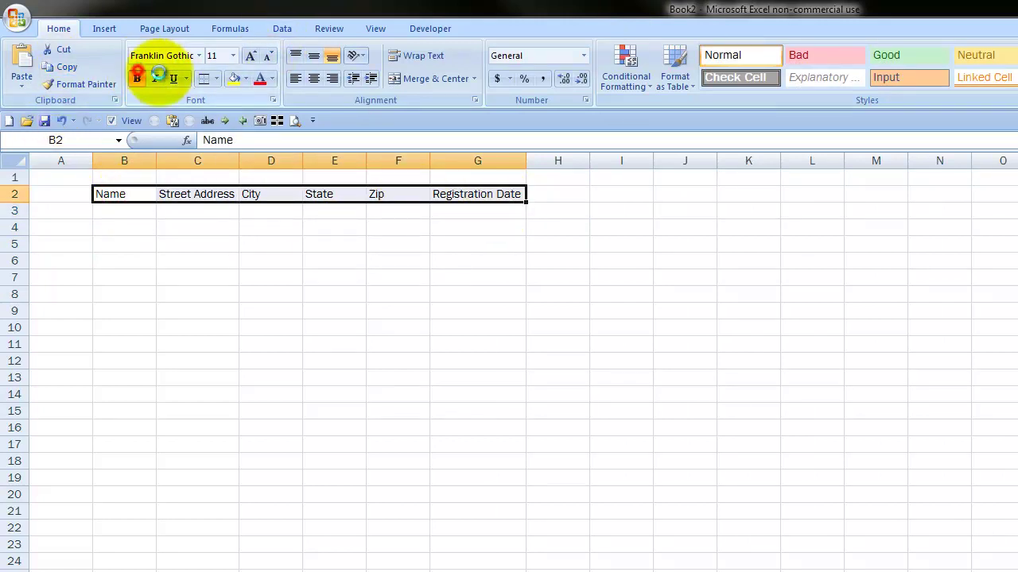
pyautogui.click(204, 78)
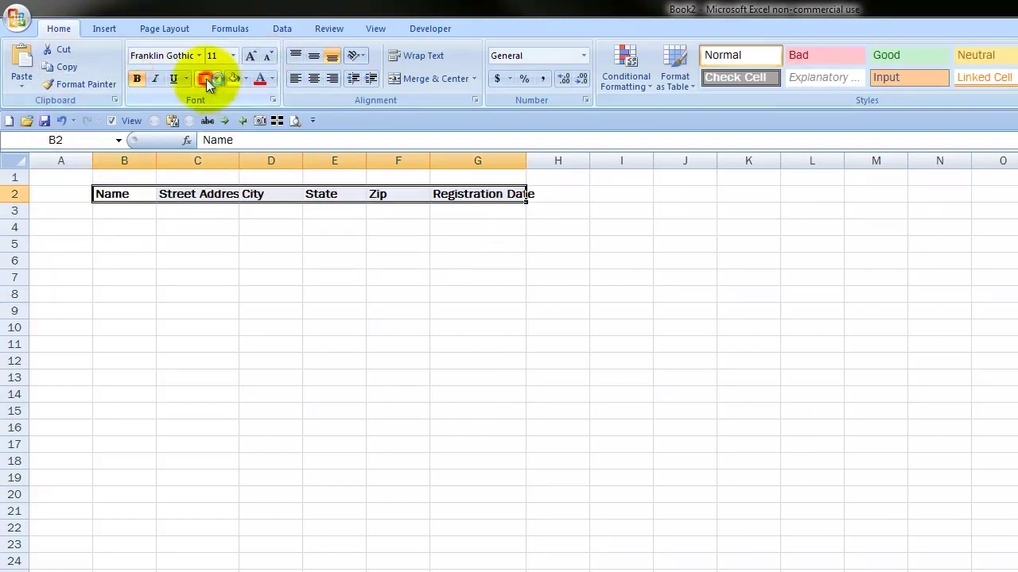
pyautogui.click(142, 226)
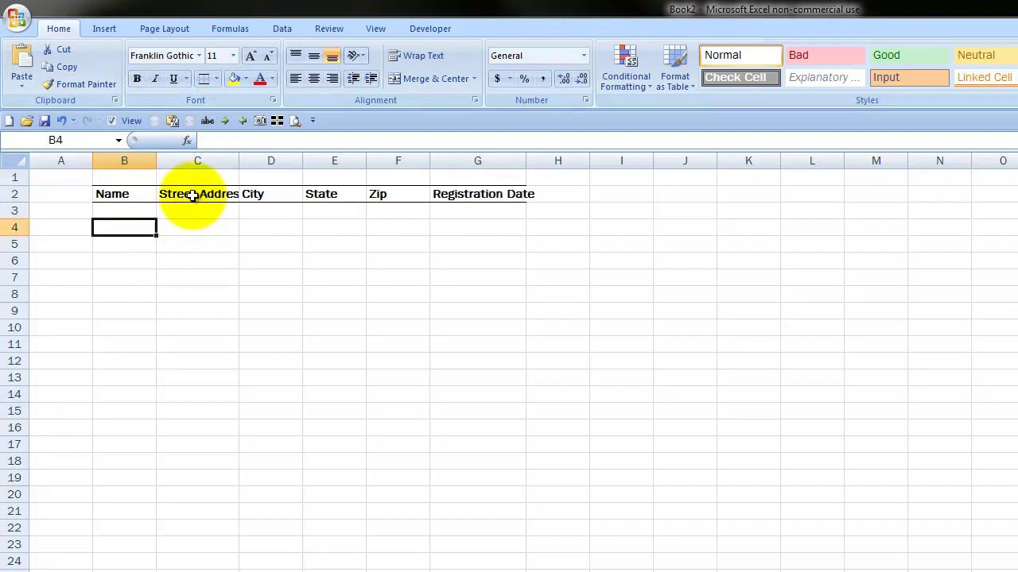
# - AutoFit columns B through H and widen them all to one equal, roomier width
pyautogui.moveTo(124, 162); pyautogui.dragTo(525, 162)
pyautogui.doubleClick(525, 161)
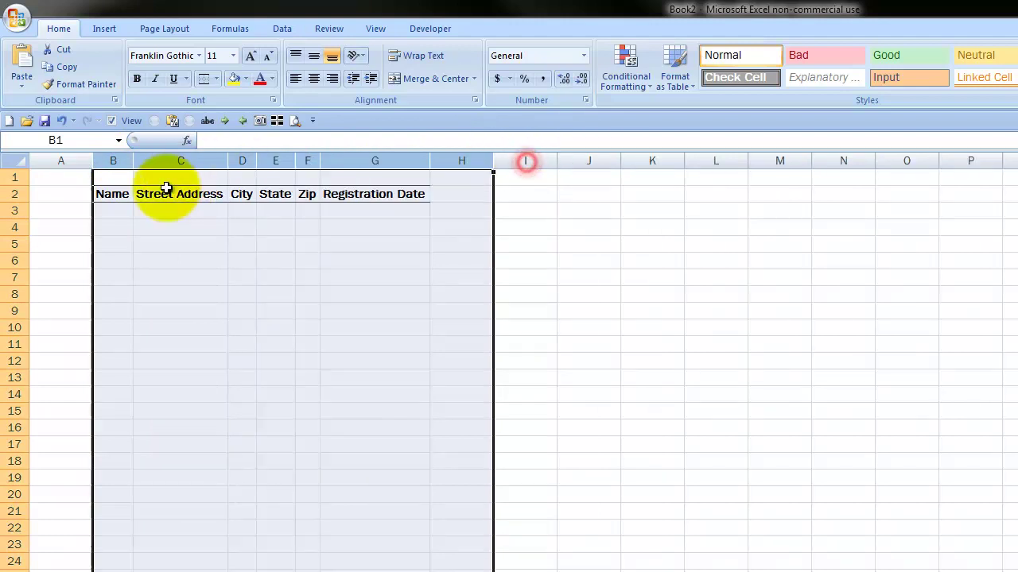
pyautogui.click(124, 210)
pyautogui.moveTo(113, 161); pyautogui.dragTo(431, 156)
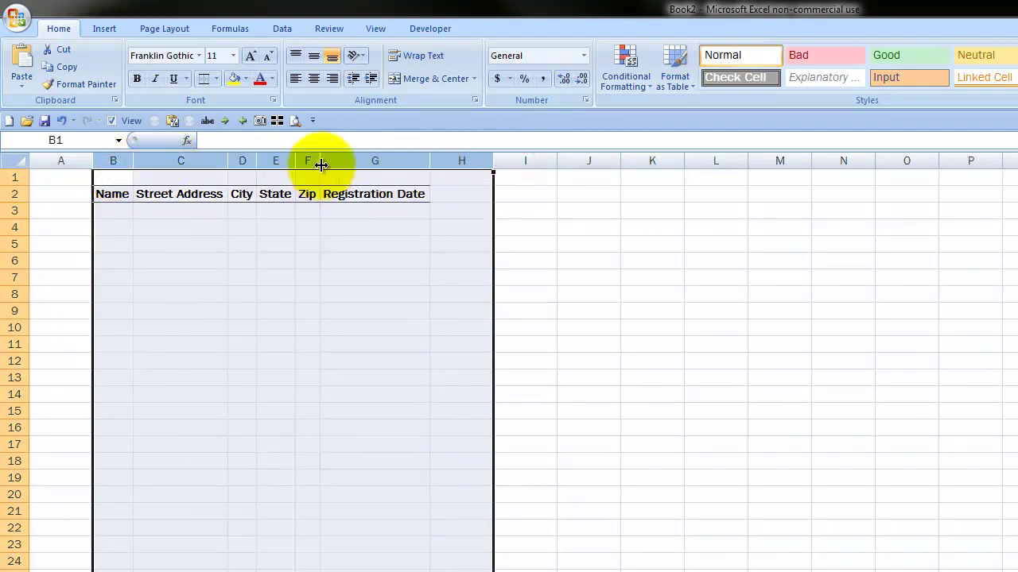
pyautogui.moveTo(322, 162); pyautogui.dragTo(422, 159)
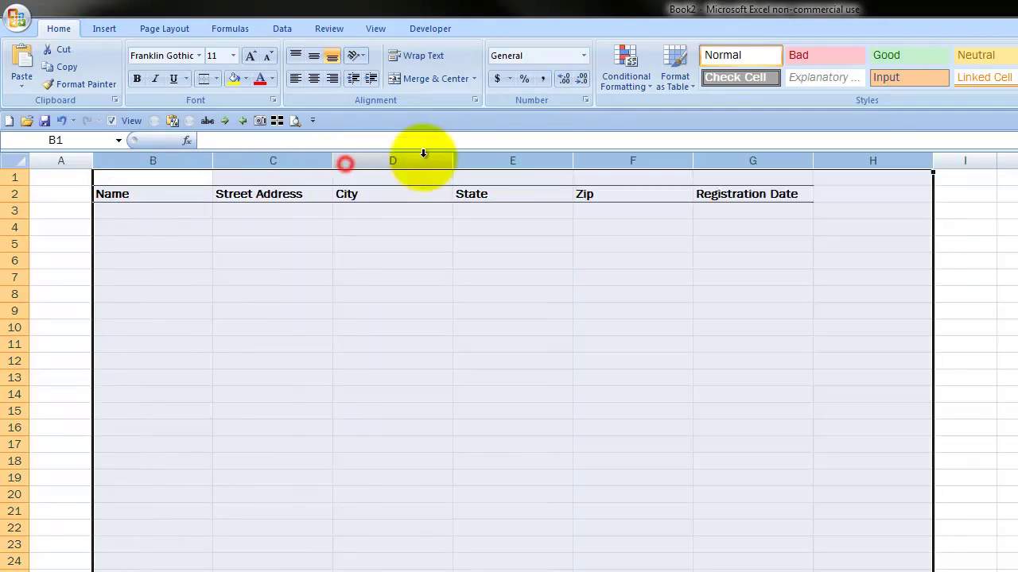
pyautogui.moveTo(438, 236); pyautogui.dragTo(454, 241)
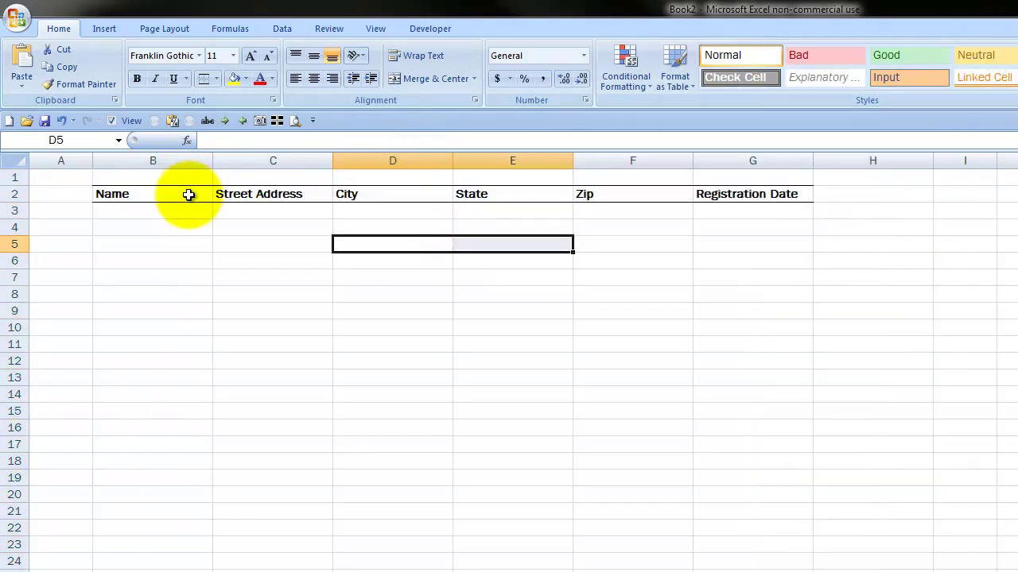
# - Apply the Output cell style to the headings in B2:G2 and center them
pyautogui.moveTo(178, 194); pyautogui.dragTo(701, 195)
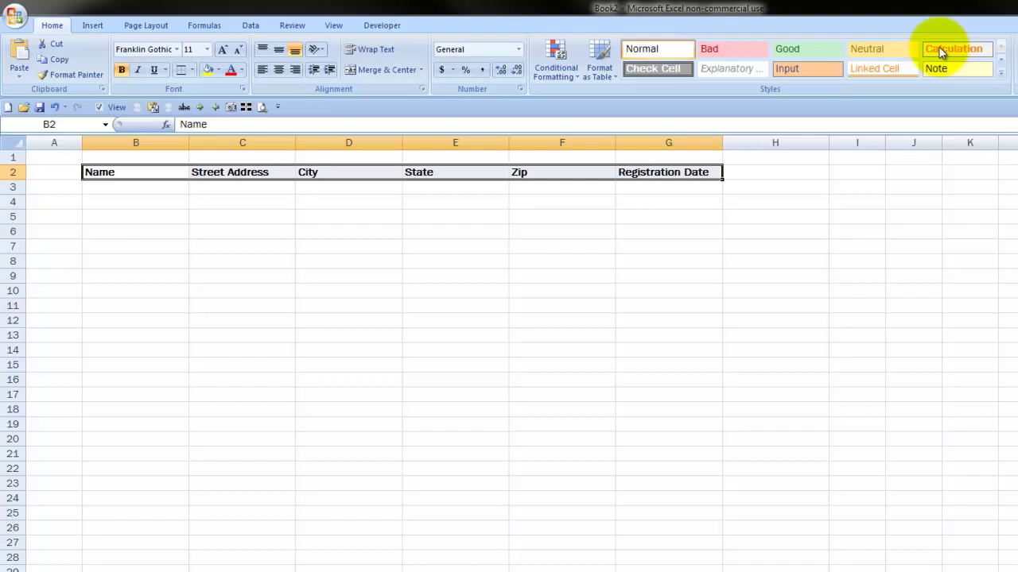
pyautogui.click(1001, 72)
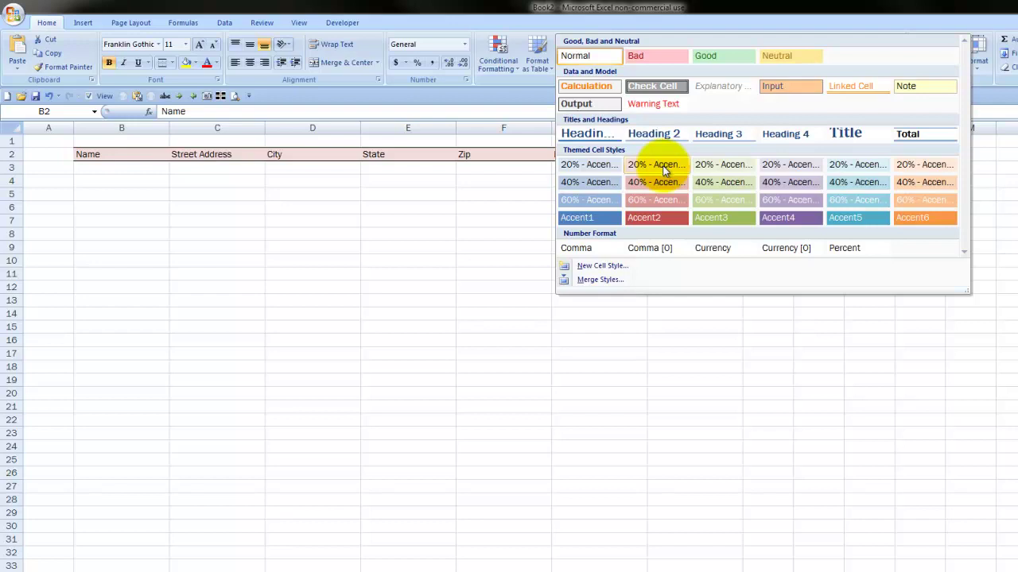
pyautogui.click(594, 104)
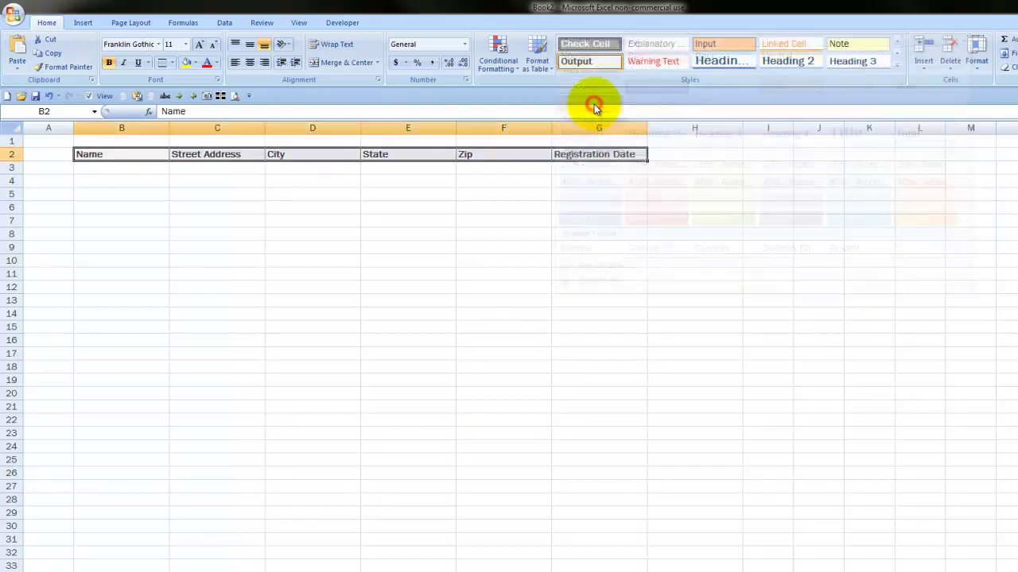
pyautogui.click(248, 63)
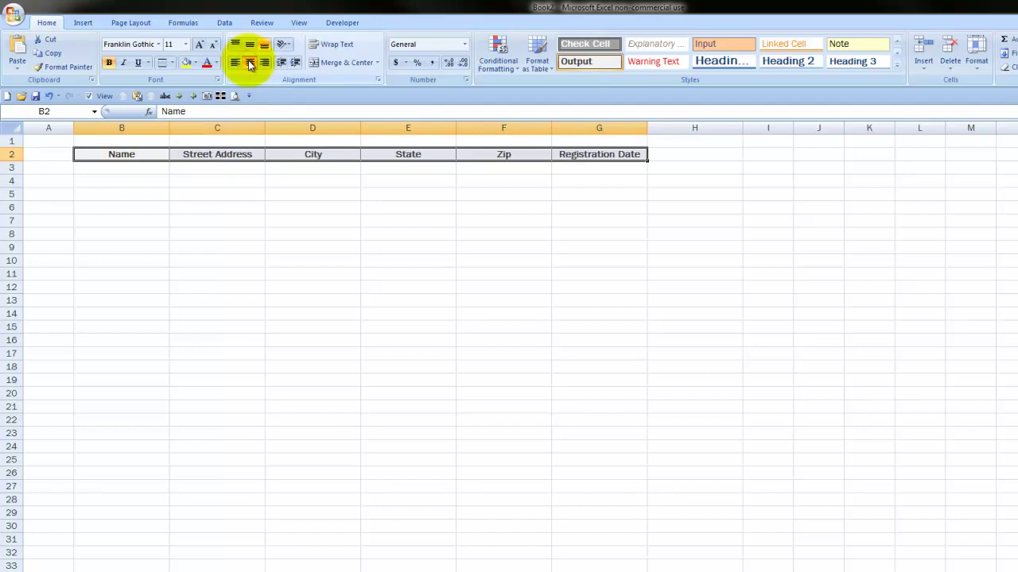
pyautogui.click(127, 183)
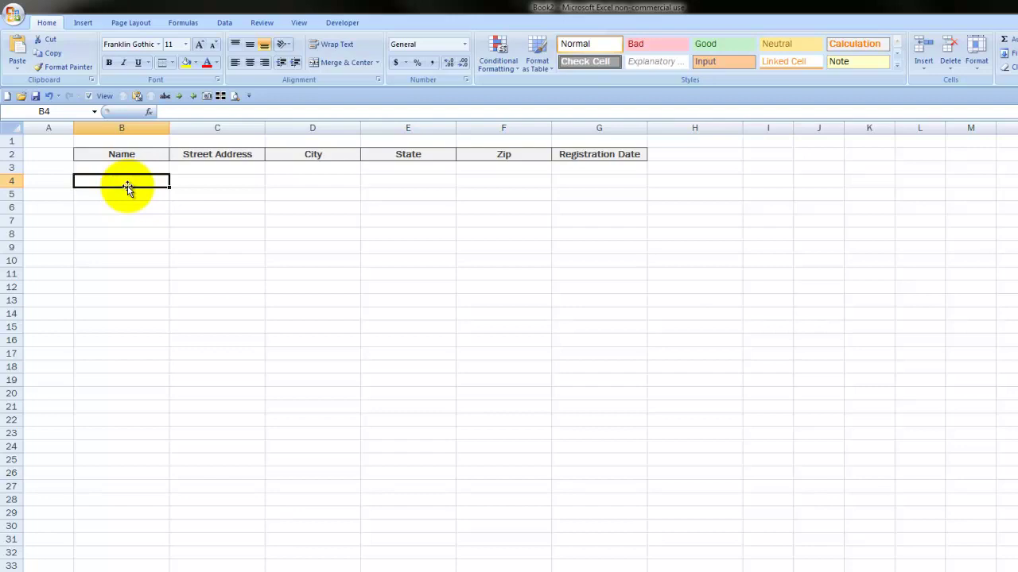
pyautogui.moveTo(130, 167); pyautogui.dragTo(130, 241)
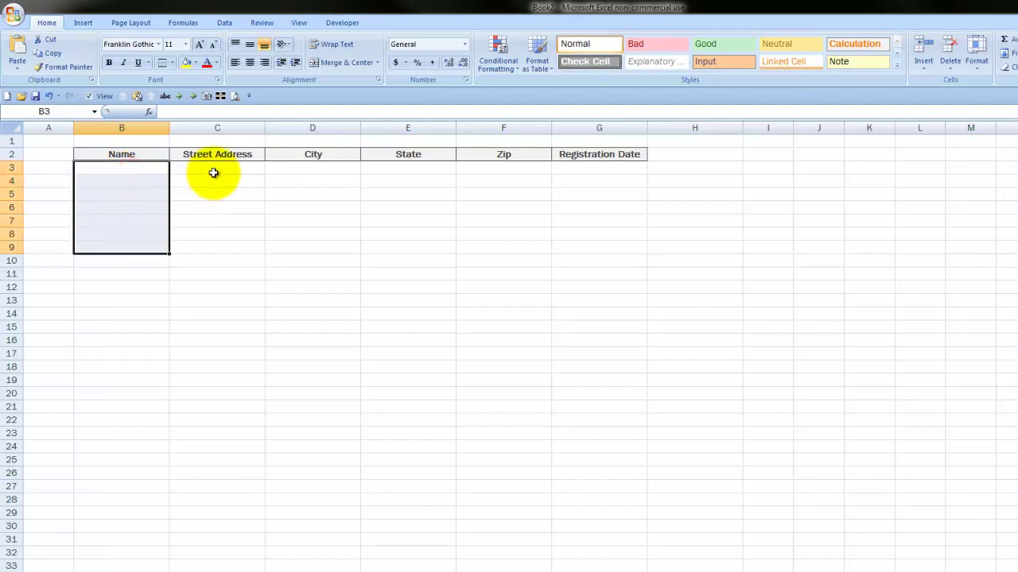
pyautogui.moveTo(215, 170); pyautogui.dragTo(229, 242)
pyautogui.click(145, 169)
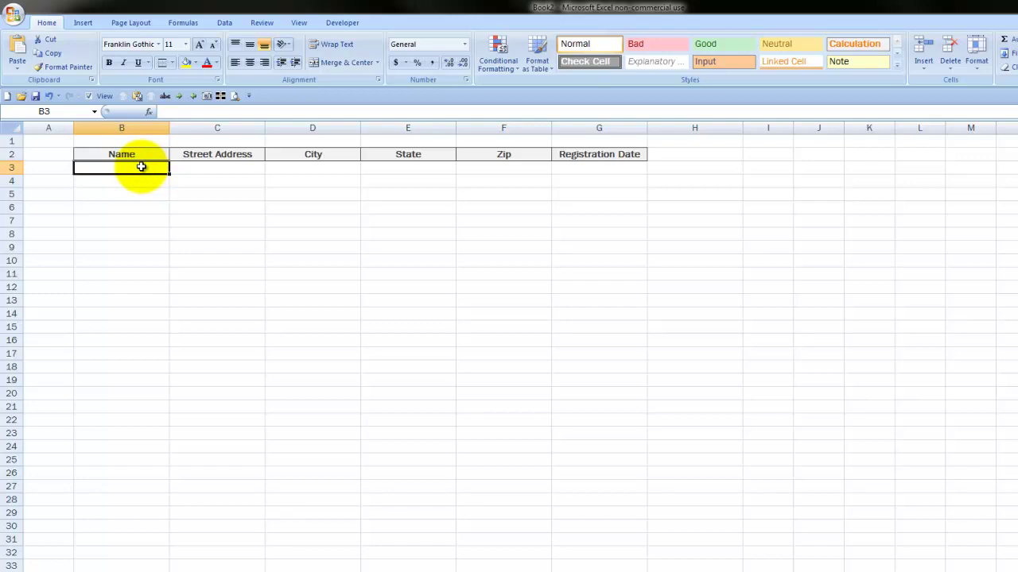
# - Switch to the CC_Payoff.xls workbook and inspect the Beginning Balance row through the Dec 09 column
pyautogui.hotkey('ctrl', 'Tab')
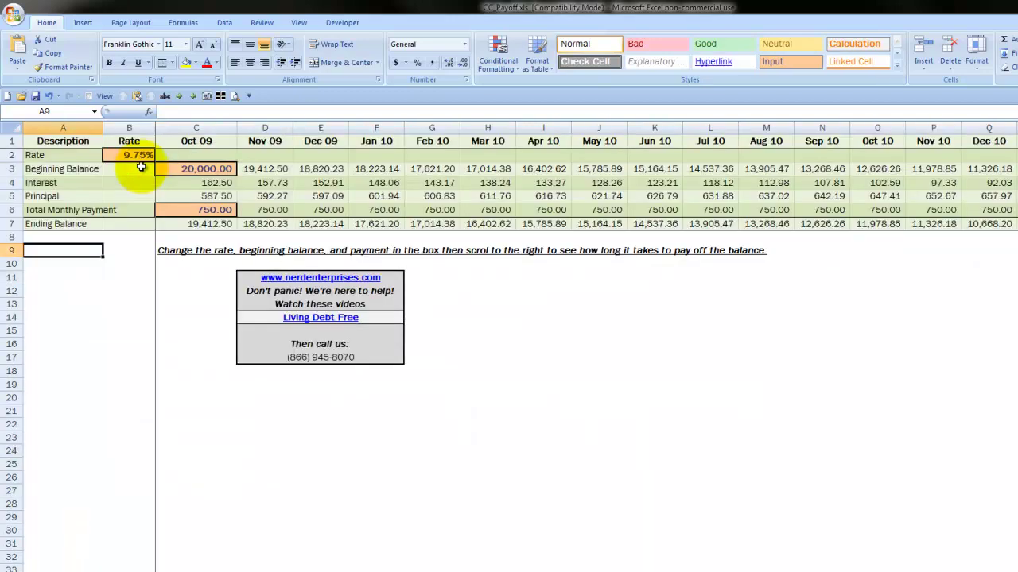
pyautogui.hotkey('ctrl', 'Up')
pyautogui.hotkey('ctrl', 'Up')
pyautogui.press('Down')
pyautogui.press('Down')
pyautogui.press('Right')
pyautogui.press('Right')
pyautogui.press('Right')
pyautogui.press('Right')
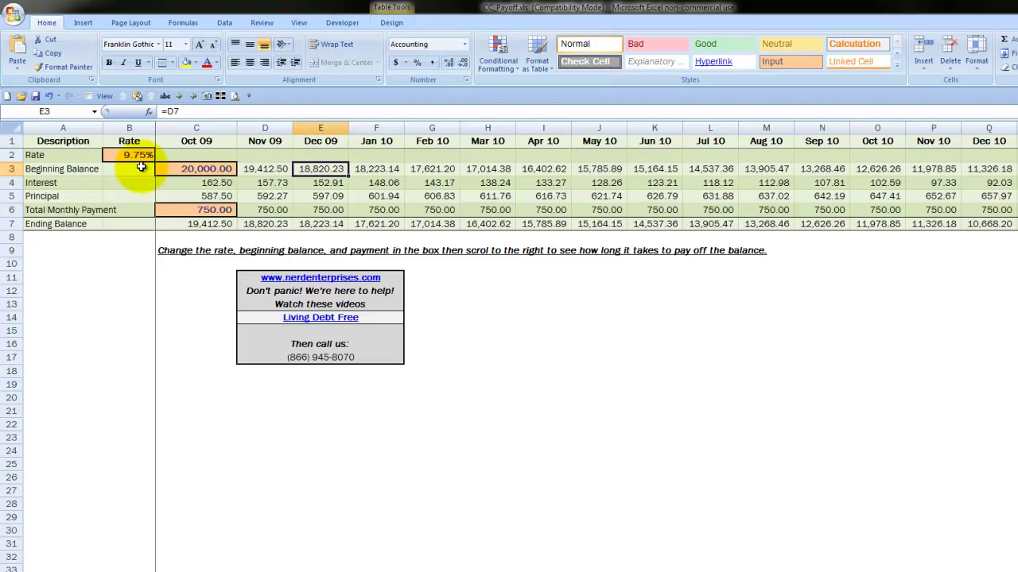
# - Examine the highlighted input cells for rate, beginning balance and total monthly payment in B2, C3 and C6
pyautogui.click(140, 157)
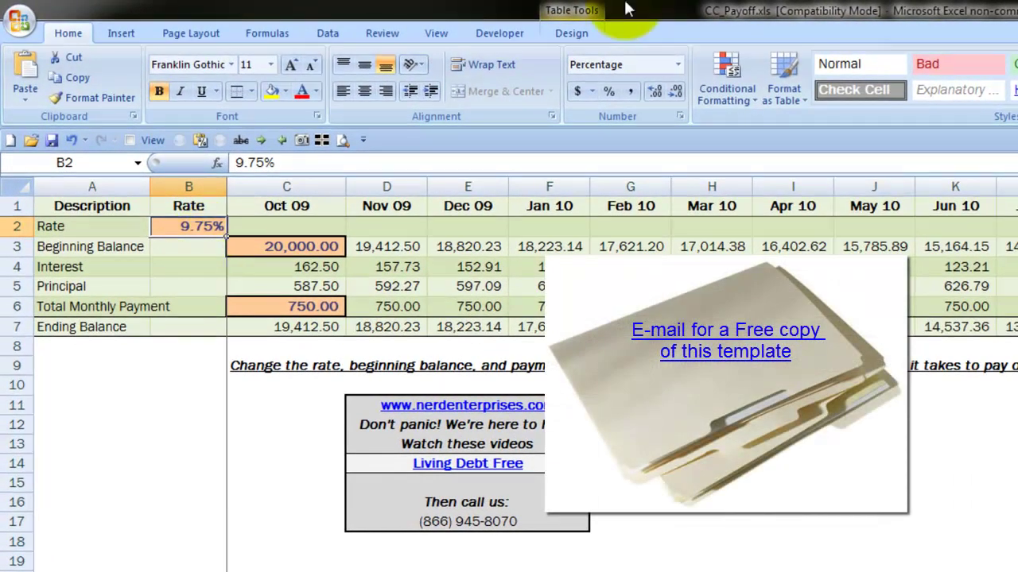
pyautogui.press('Down')
pyautogui.press('Right')
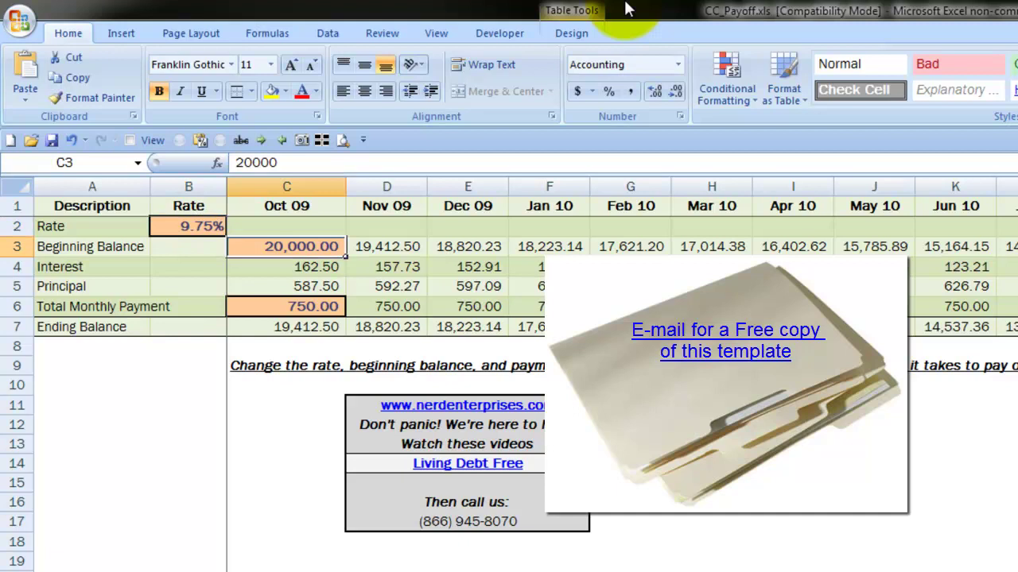
pyautogui.press('Down')
pyautogui.press('Down')
pyautogui.press('Down')
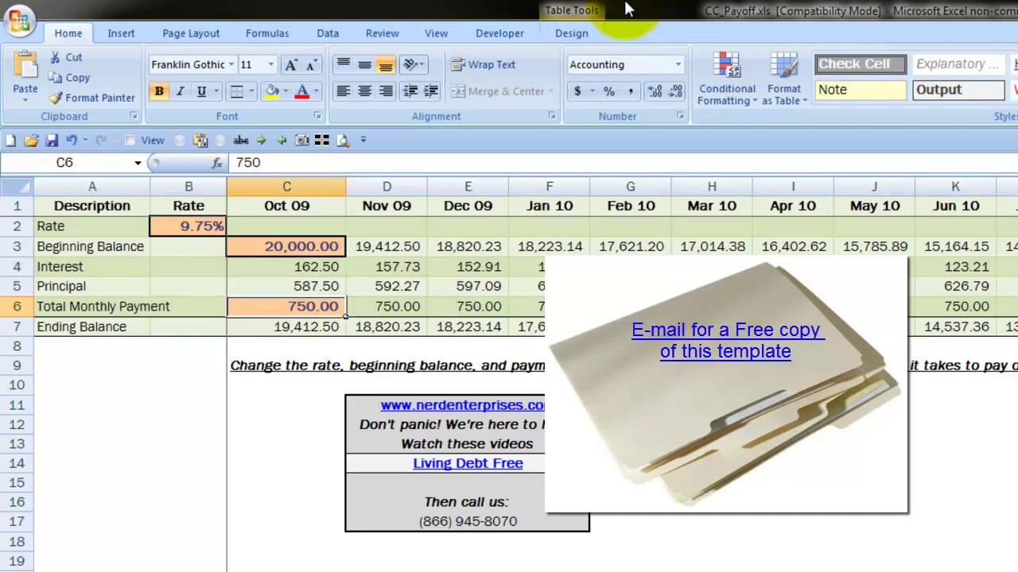
# - Review the Total Monthly Payment row out to its last month and return to its input cell C6
pyautogui.hotkey('ctrl', 'Right')
pyautogui.press('Left')
pyautogui.press('Left')
pyautogui.press('Left')
pyautogui.press('Left')
pyautogui.press('Left')
pyautogui.press('Left')
pyautogui.press('Left')
pyautogui.press('Left')
pyautogui.press('Left')
pyautogui.press('Left')
pyautogui.press('Left')
pyautogui.press('Left')
pyautogui.press('Left')
pyautogui.press('Left')
pyautogui.press('Left')
pyautogui.press('Left')
pyautogui.press('Left')
pyautogui.press('Left')
pyautogui.press('Left')
pyautogui.press('Left')
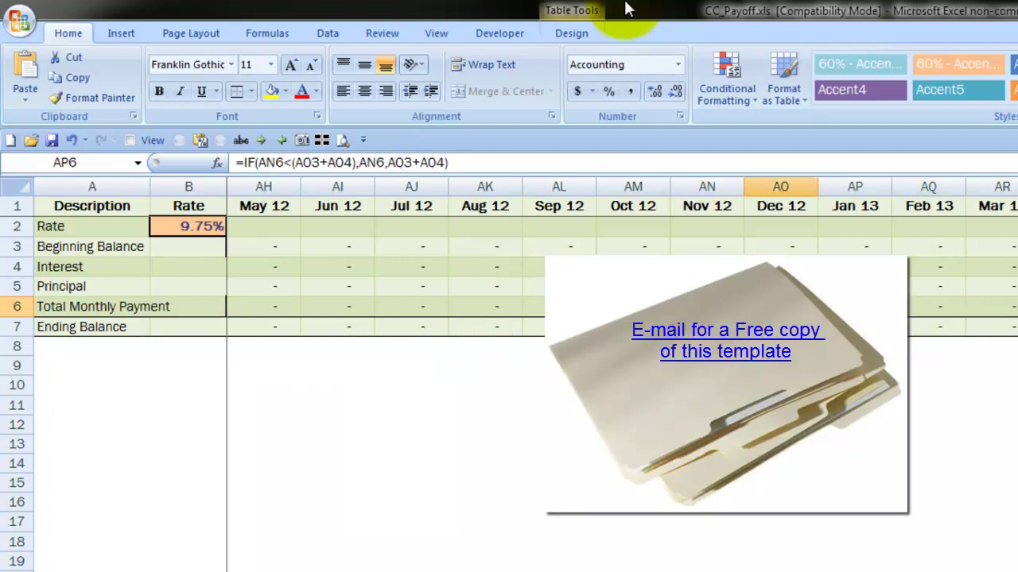
pyautogui.press('Left')
pyautogui.press('Left')
pyautogui.press('Left')
pyautogui.press('Left')
pyautogui.press('Left')
pyautogui.press('Left')
pyautogui.press('Left')
pyautogui.press('Left')
pyautogui.press('Left')
pyautogui.press('Left')
pyautogui.press('Left')
pyautogui.press('Left')
pyautogui.press('Left')
pyautogui.press('Left')
pyautogui.press('Left')
pyautogui.press('Left')
pyautogui.press('Left')
pyautogui.press('Left')
pyautogui.press('Left')
pyautogui.press('Left')
pyautogui.press('Left')
pyautogui.press('Left')
pyautogui.press('Left')
pyautogui.press('Left')
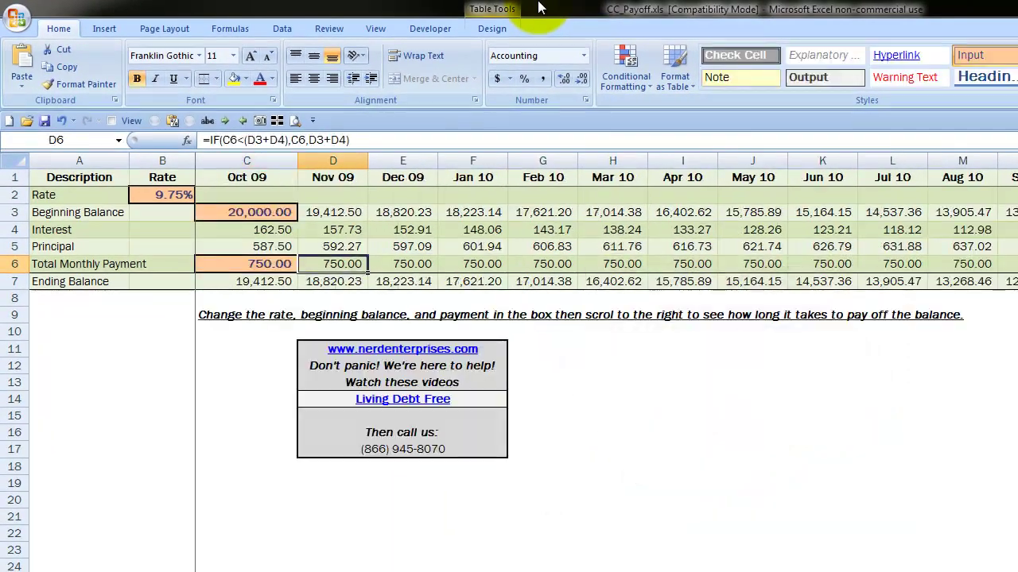
pyautogui.press('Right')
pyautogui.press('Left')
pyautogui.press('Left')
pyautogui.press('Left')
pyautogui.press('Right')
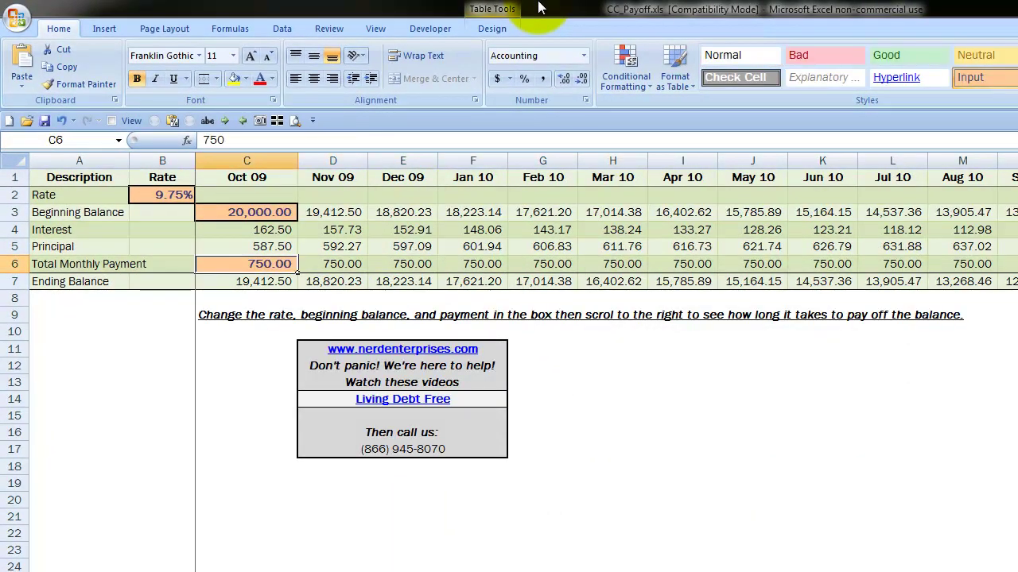